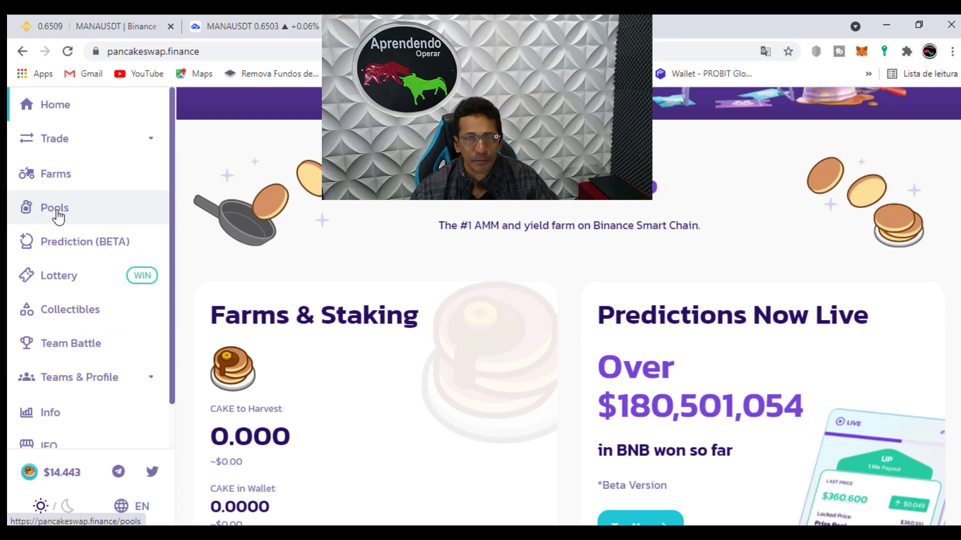
# Step: Open the token Exchange page in the Trade section of PancakeSwap
pyautogui.scroll(4, 151, 203)
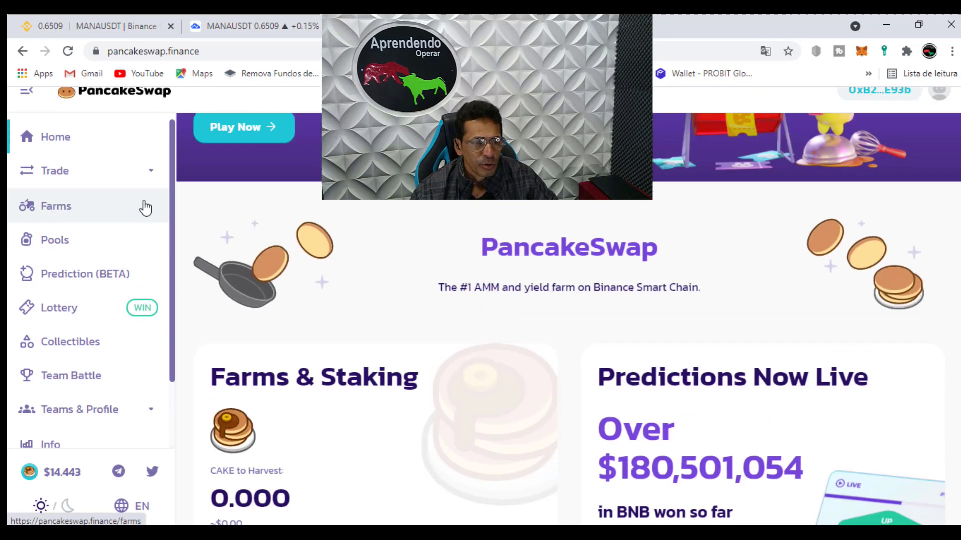
pyautogui.click(84, 198)
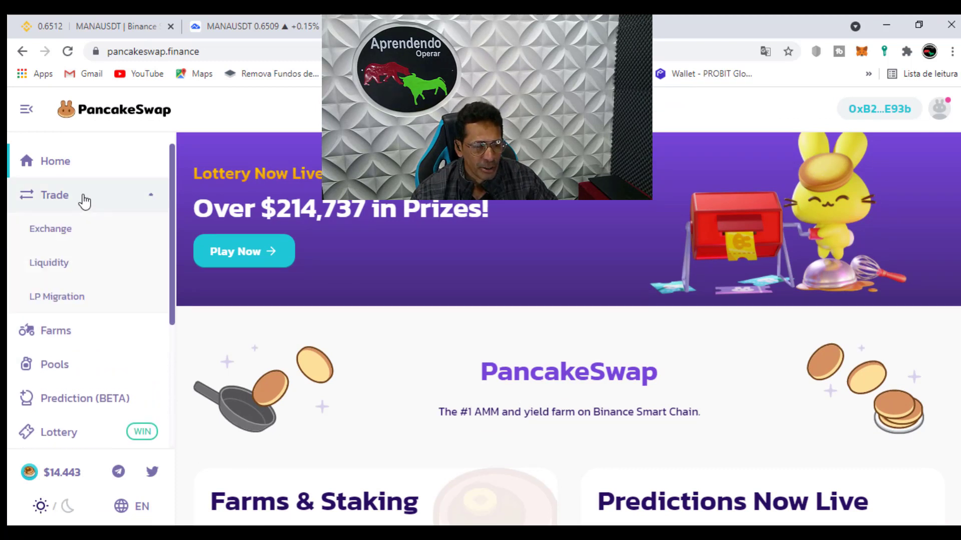
pyautogui.click(53, 235)
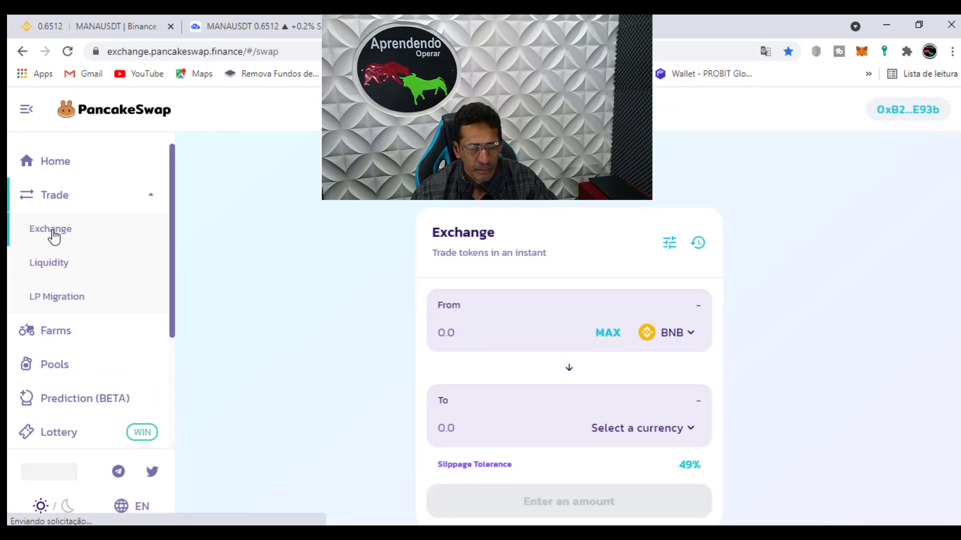
pyautogui.scroll(-1, 650, 270)
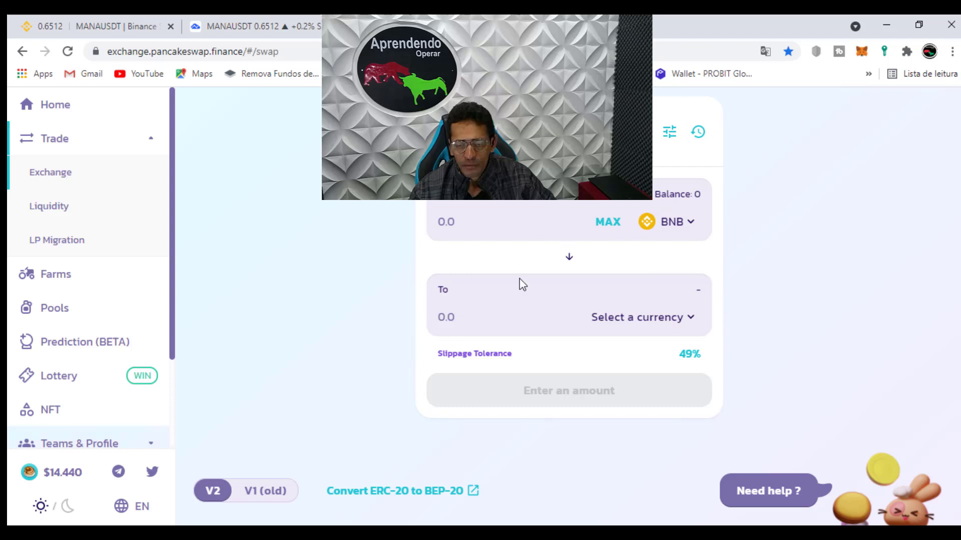
pyautogui.scroll(2, 521, 301)
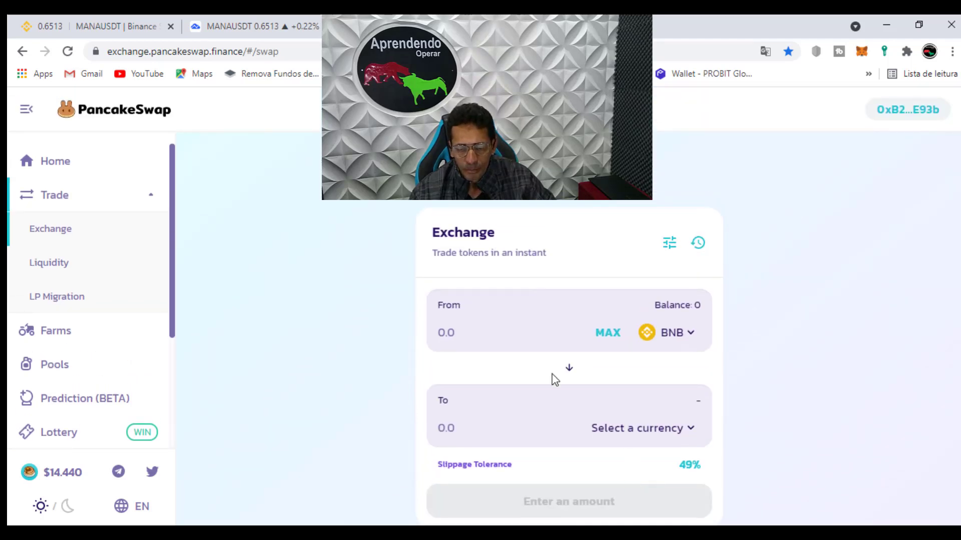
# Step: Set up a swap of the maximum SWAMP balance into BNB
pyautogui.scroll(-2, 554, 380)
pyautogui.click(647, 321)
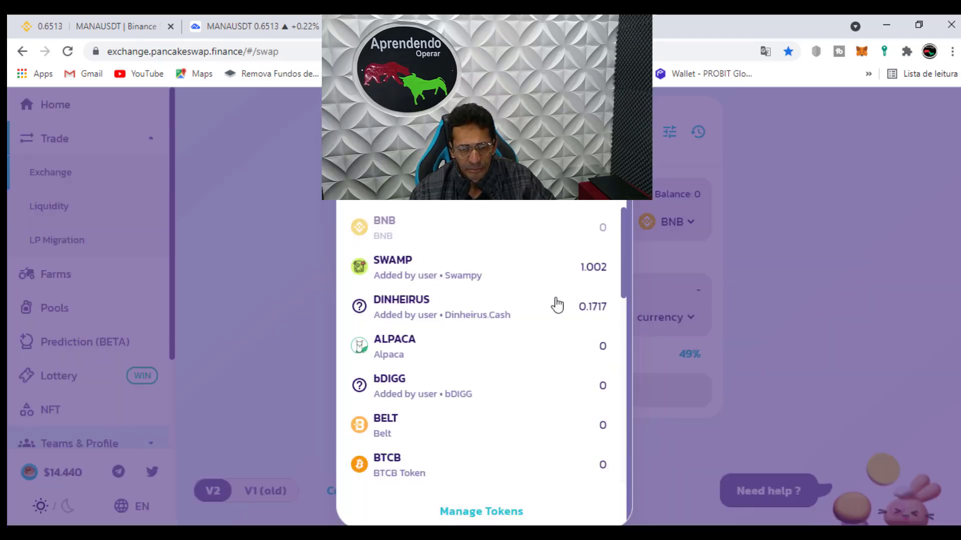
pyautogui.click(402, 280)
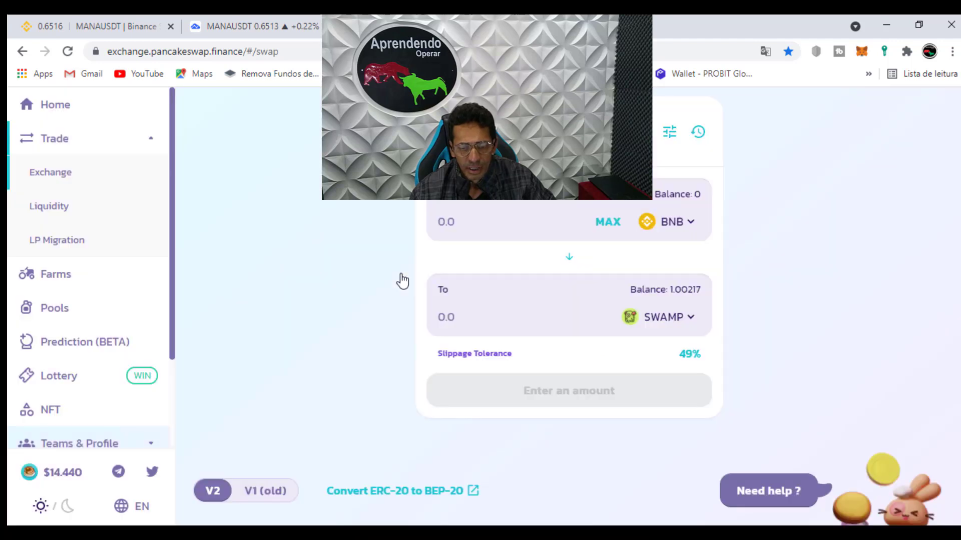
pyautogui.click(569, 260)
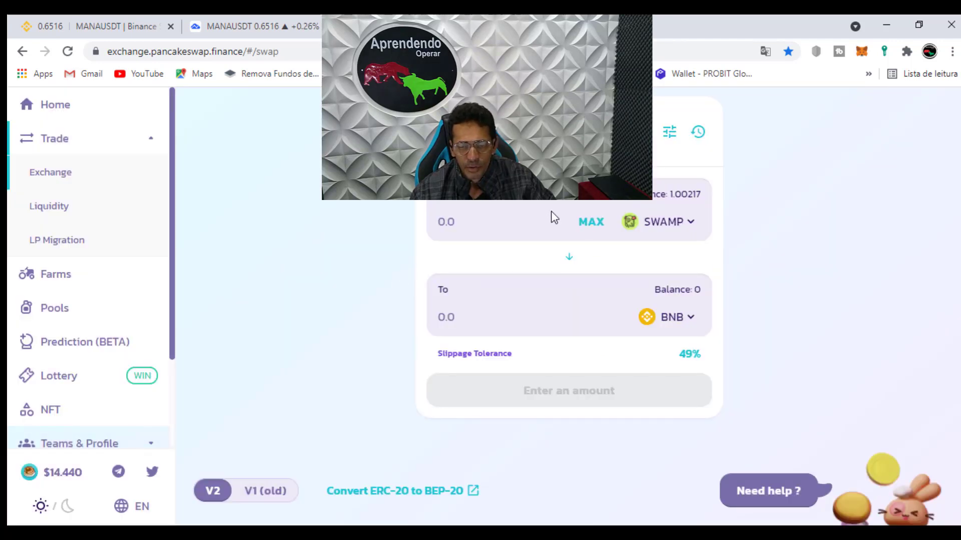
pyautogui.click(591, 222)
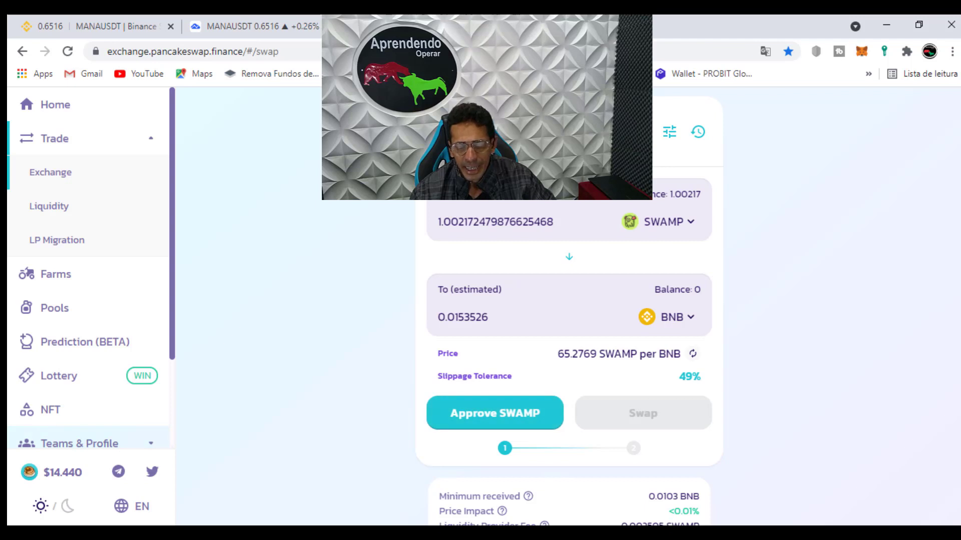
# Step: Switch to Photos to examine the transaction error in ERRO PANCA 1.png, and close the image
pyautogui.moveTo(370, 533)
pyautogui.click(418, 488)
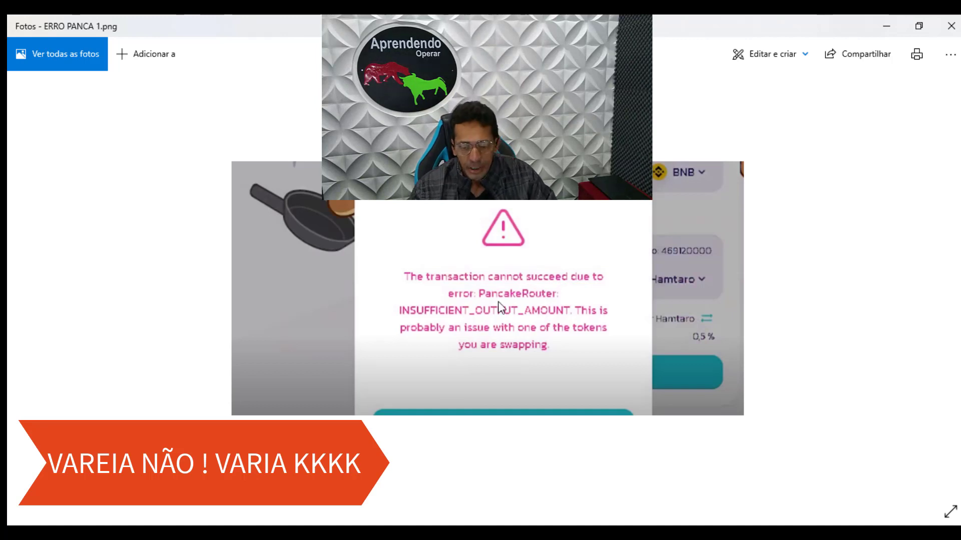
pyautogui.click(952, 26)
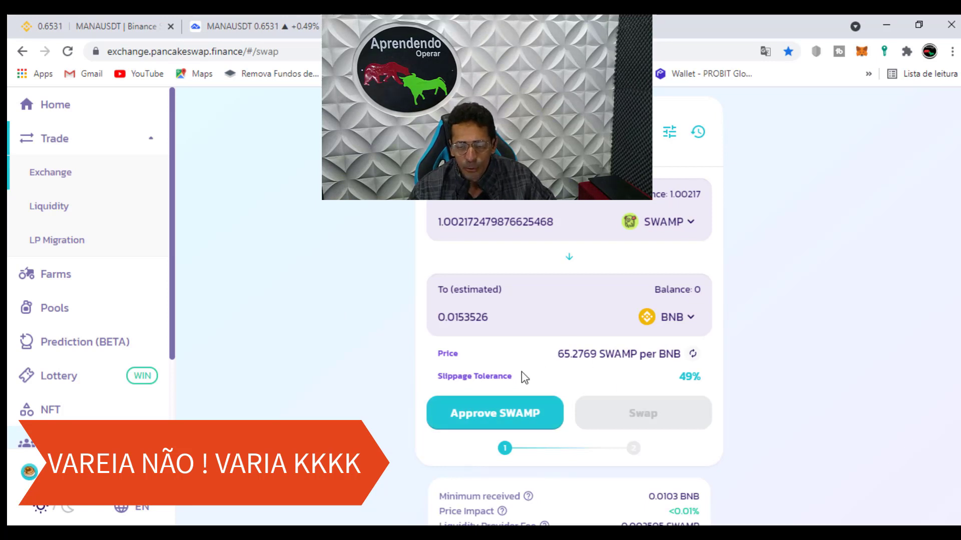
# Step: Flip the swap direction back and forth, finishing with BNB as the source and SWAMP as the target
pyautogui.scroll(2, 521, 372)
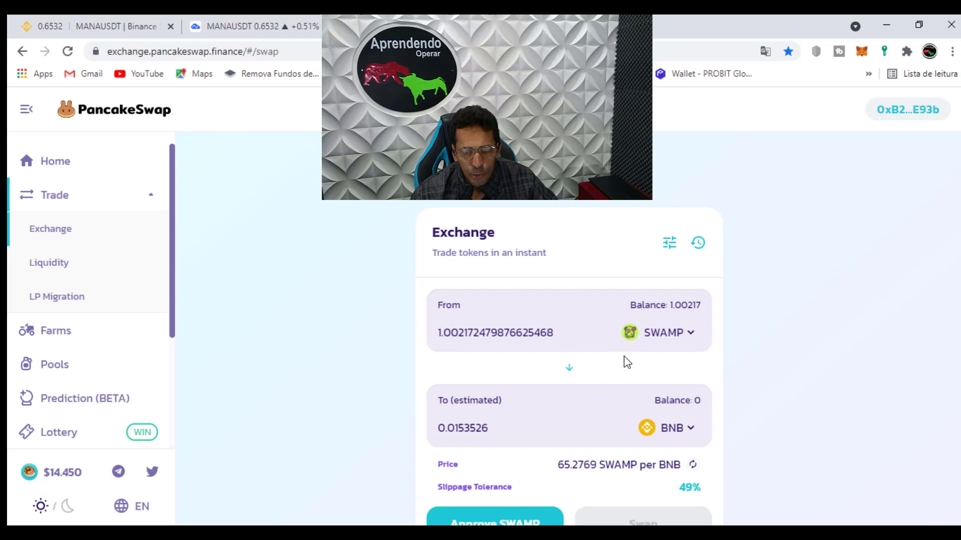
pyautogui.click(568, 371)
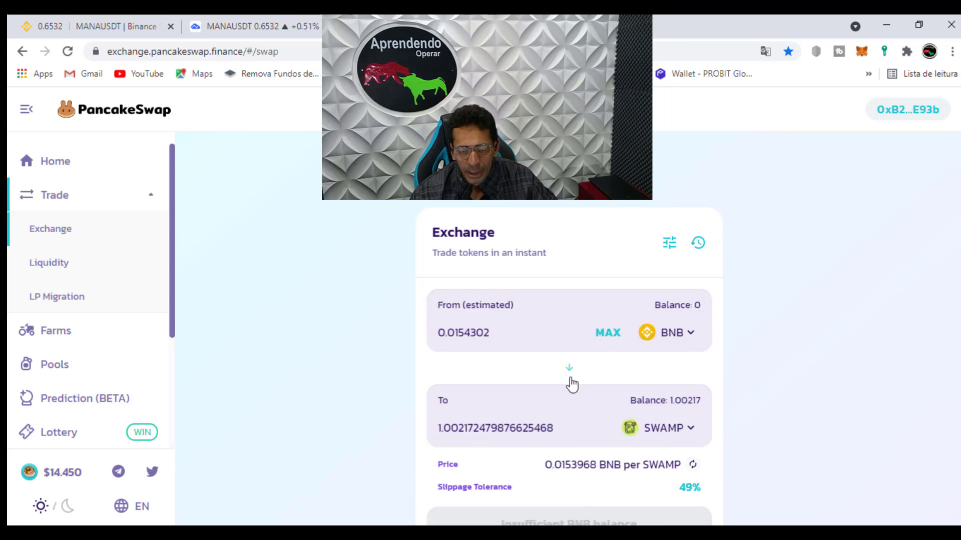
pyautogui.click(570, 371)
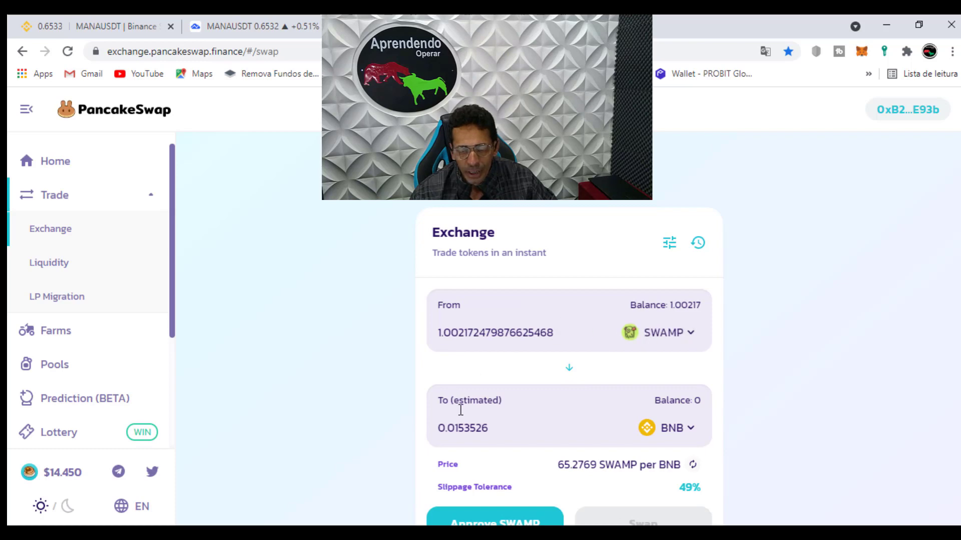
pyautogui.scroll(-4, 725, 424)
pyautogui.scroll(3, 668, 251)
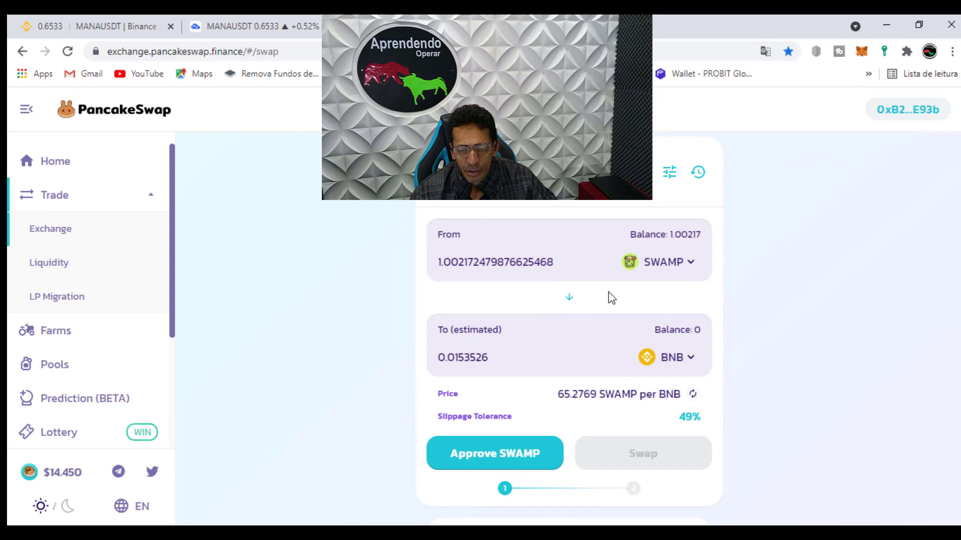
pyautogui.click(569, 298)
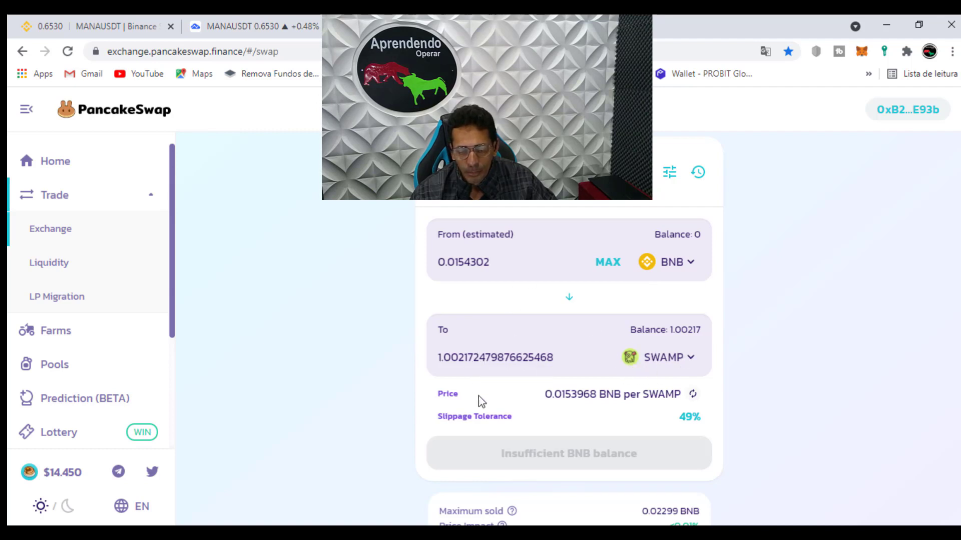
# Step: Open the exchange settings and review the slippage tolerance, transaction deadline and interface options
pyautogui.scroll(2, 488, 278)
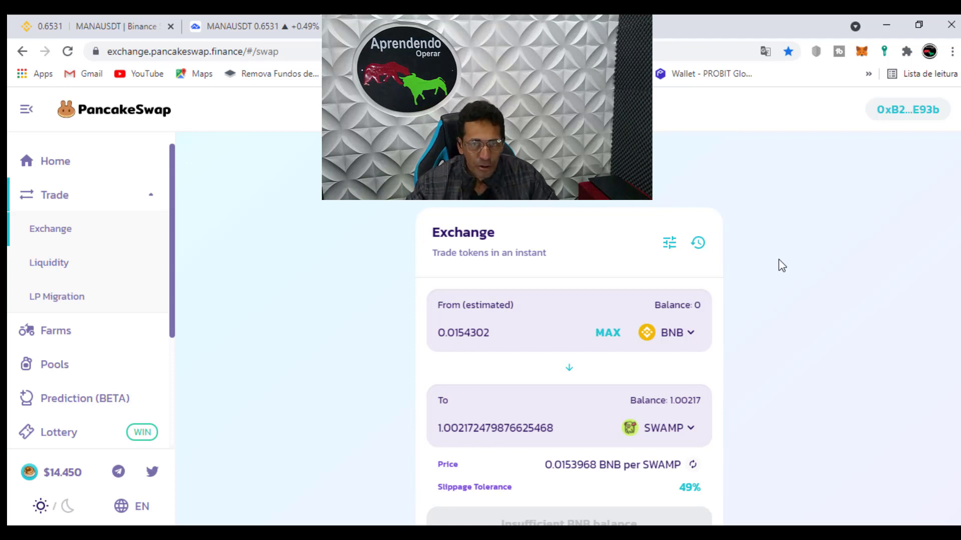
pyautogui.click(669, 246)
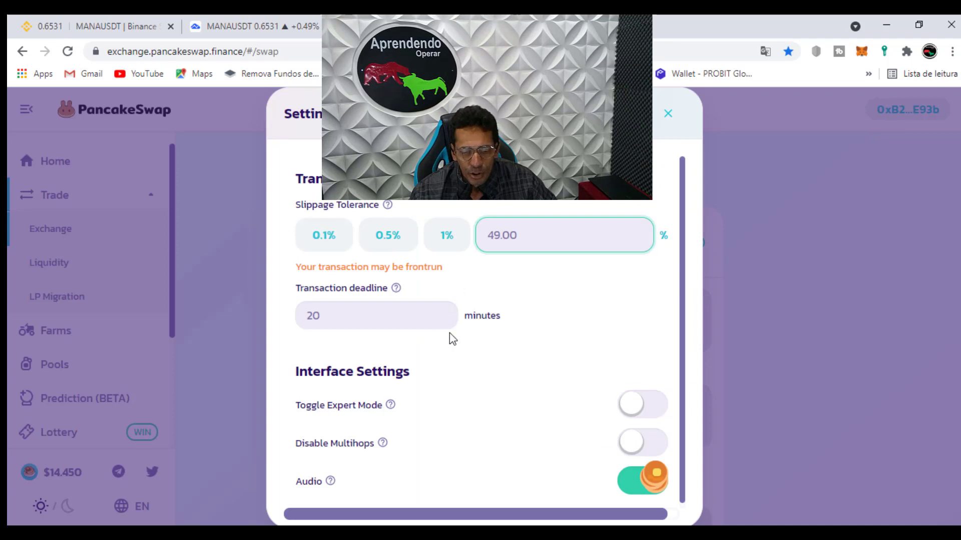
pyautogui.scroll(-3, 451, 335)
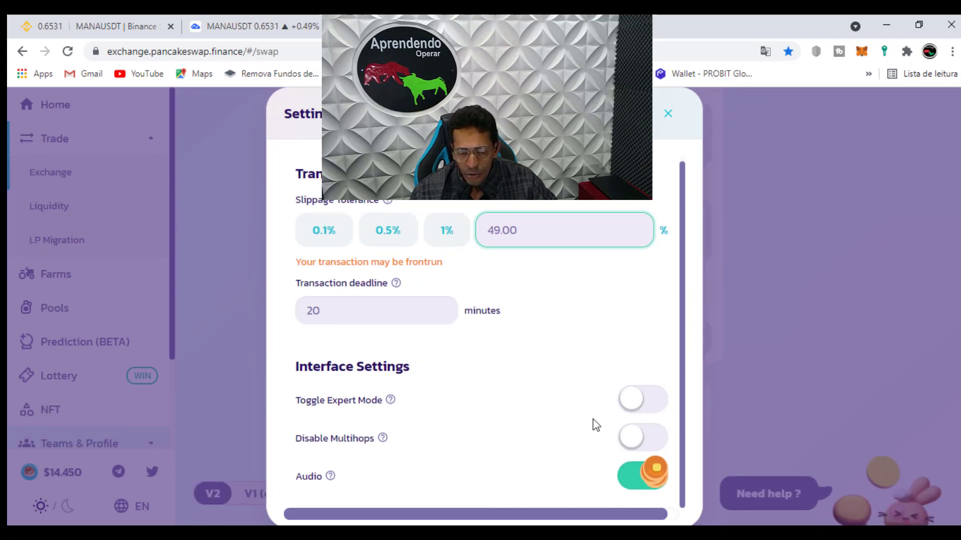
pyautogui.moveTo(393, 402)
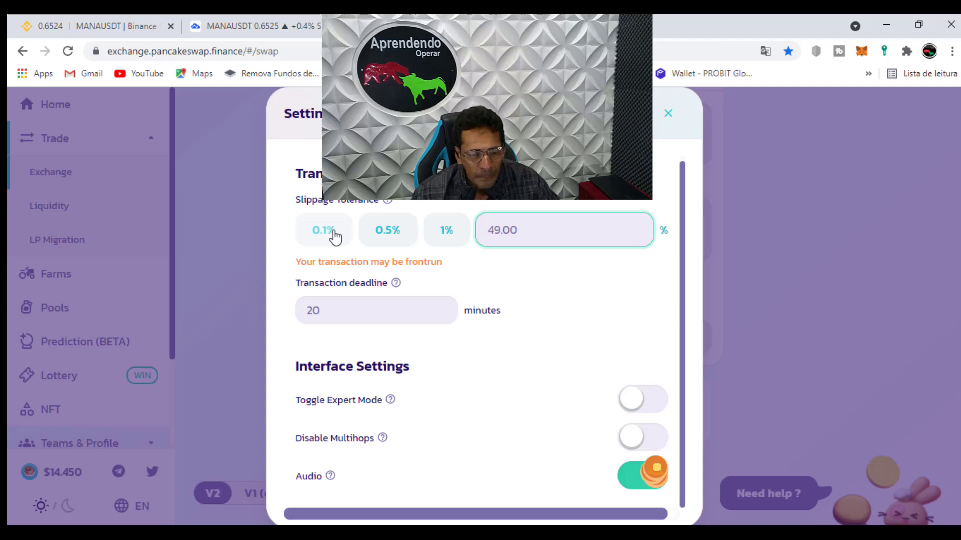
# Step: Try the preset slippage tolerances of 0.5%, 0.1% and 1%
pyautogui.click(388, 241)
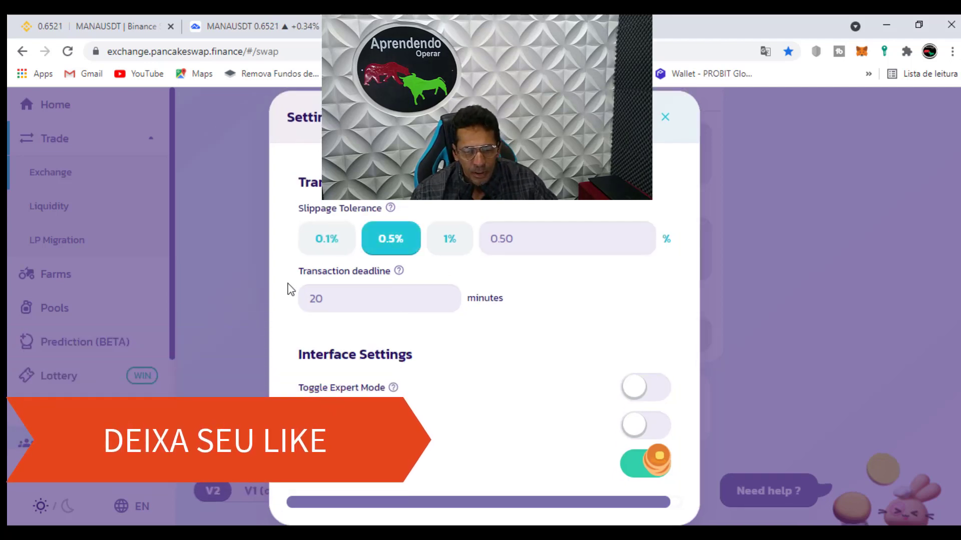
pyautogui.click(330, 243)
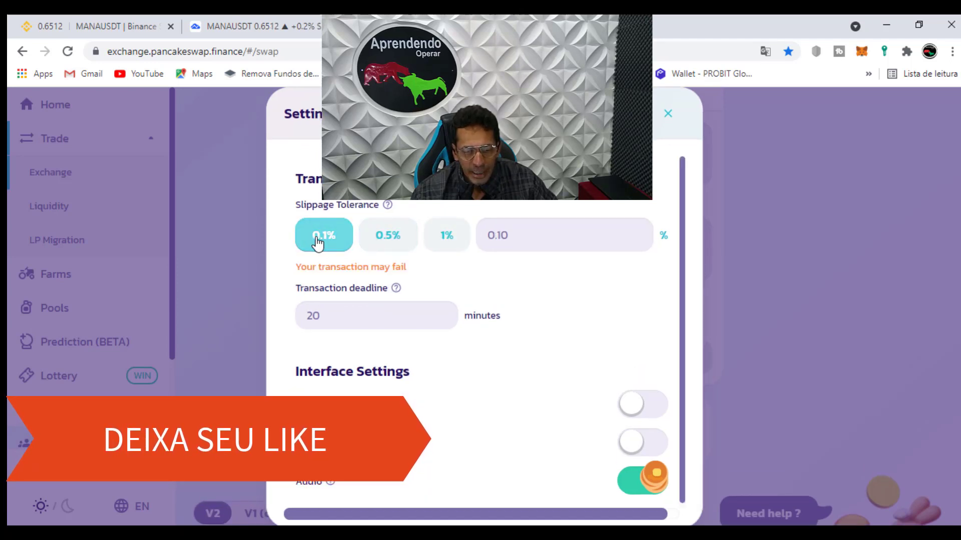
pyautogui.click(446, 240)
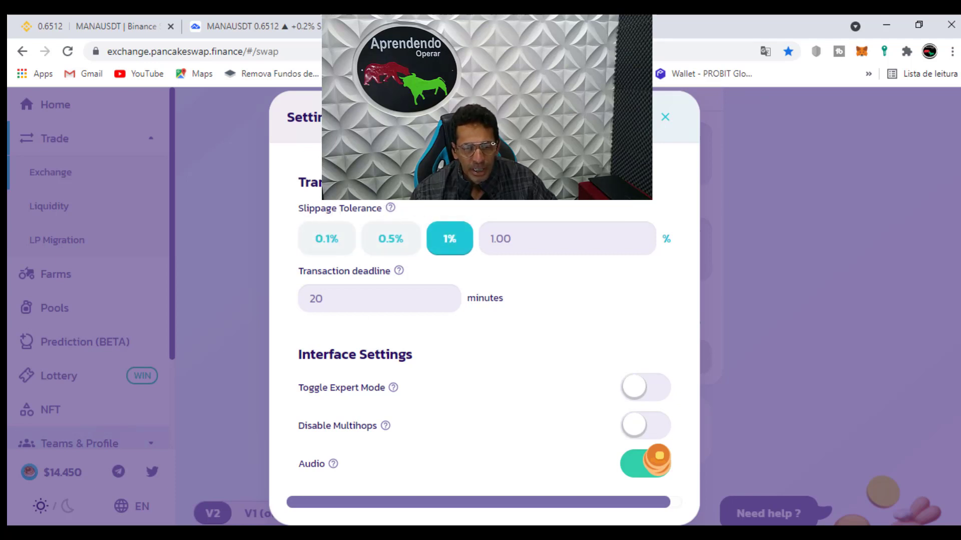
# Step: Translate the page into Portuguese to read the setting names, and restore it to English
pyautogui.rightClick(392, 161)
pyautogui.click(431, 309)
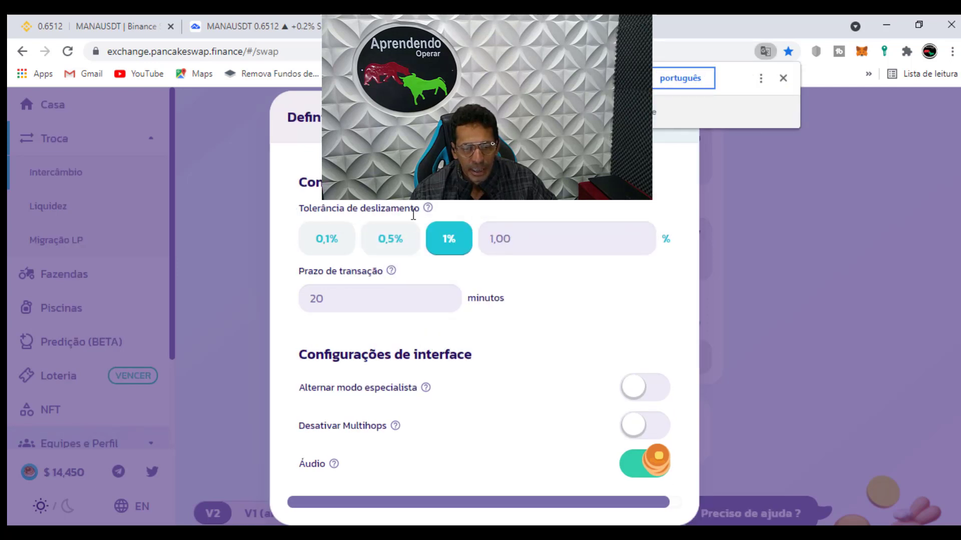
pyautogui.moveTo(429, 210)
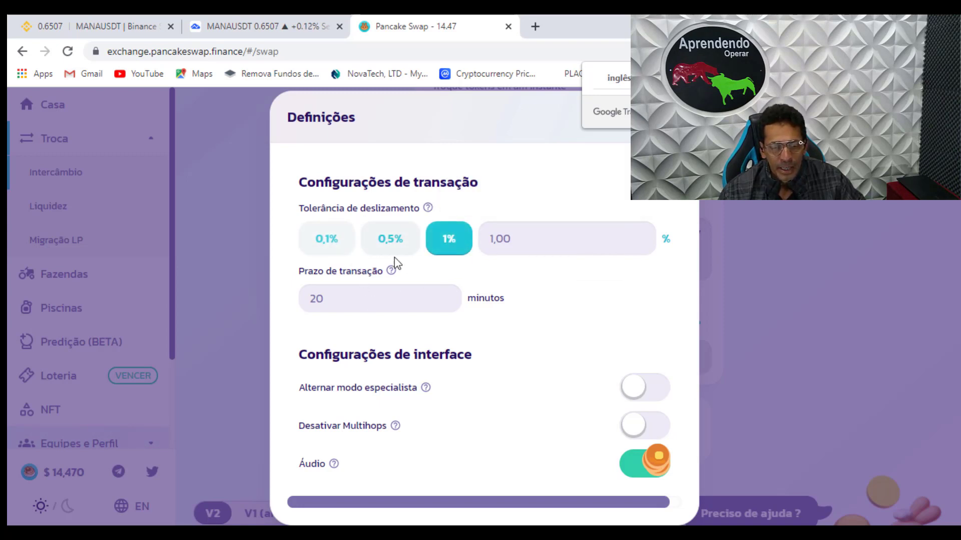
pyautogui.click(616, 83)
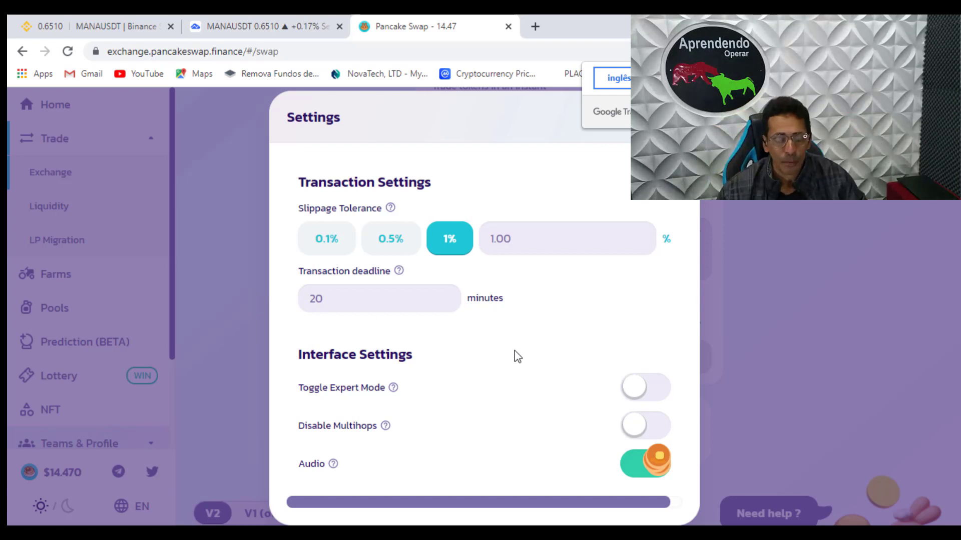
# Step: Set a custom slippage tolerance of 3%
pyautogui.click(520, 239)
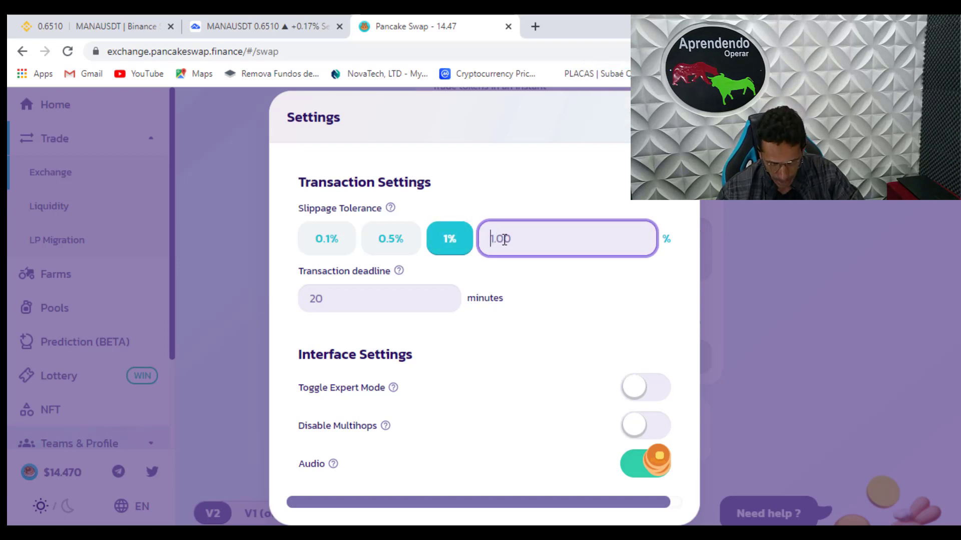
pyautogui.write('3')
pyautogui.click(534, 340)
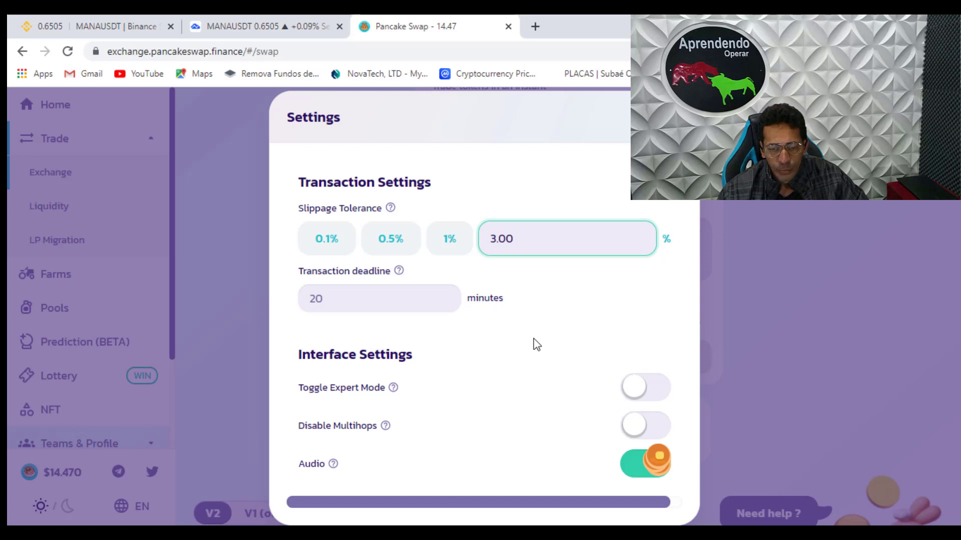
# Step: Replace the custom slippage tolerance with 20% and shorten it to 2%
pyautogui.click(518, 238)
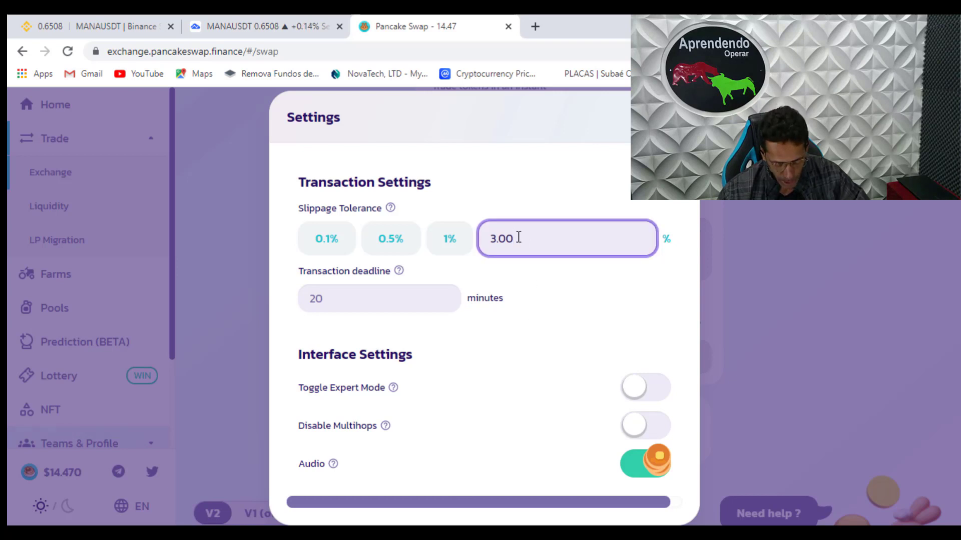
pyautogui.press('BackSpace')
pyautogui.press('BackSpace')
pyautogui.press('BackSpace')
pyautogui.press('BackSpace')
pyautogui.write('20')
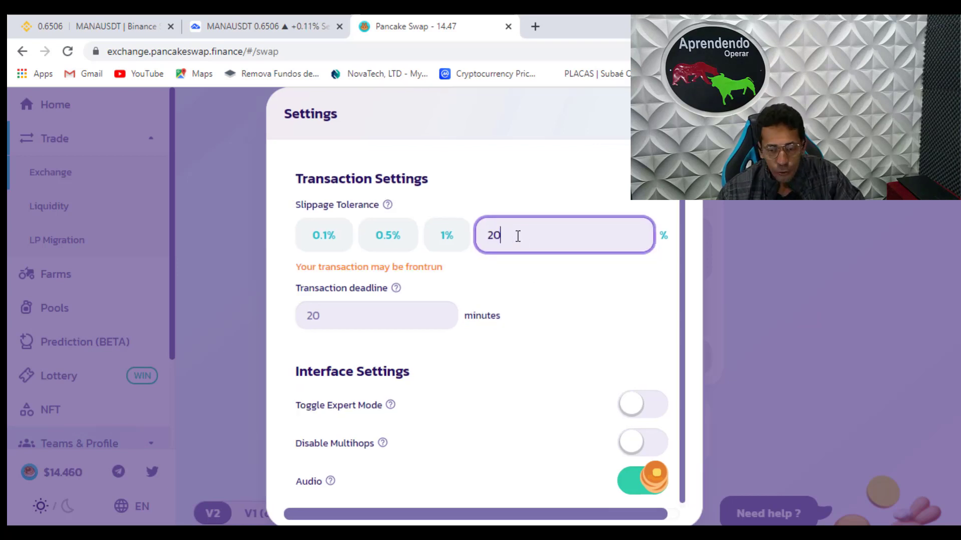
pyautogui.press('BackSpace')
pyautogui.click(554, 322)
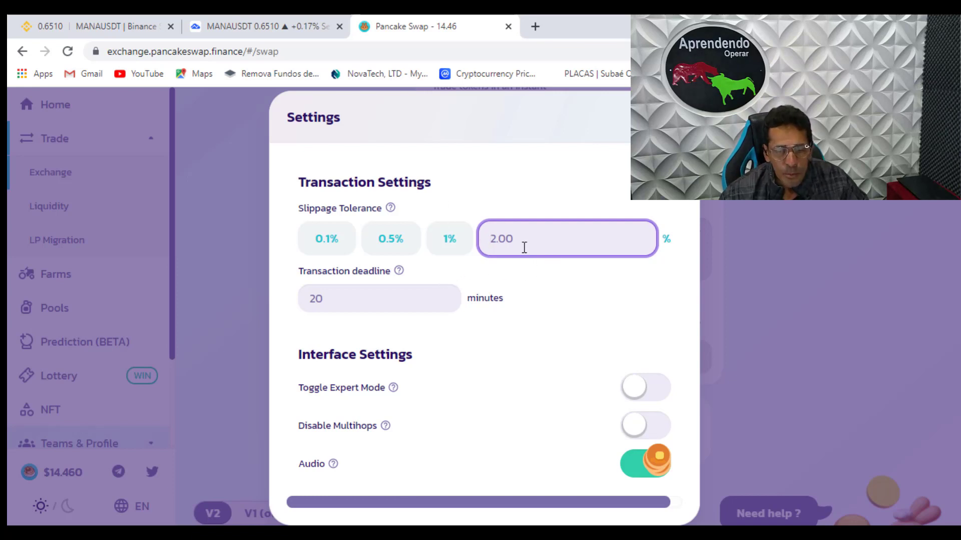
# Step: Try a slippage tolerance of 50% and replace it with 49%
pyautogui.write('50')
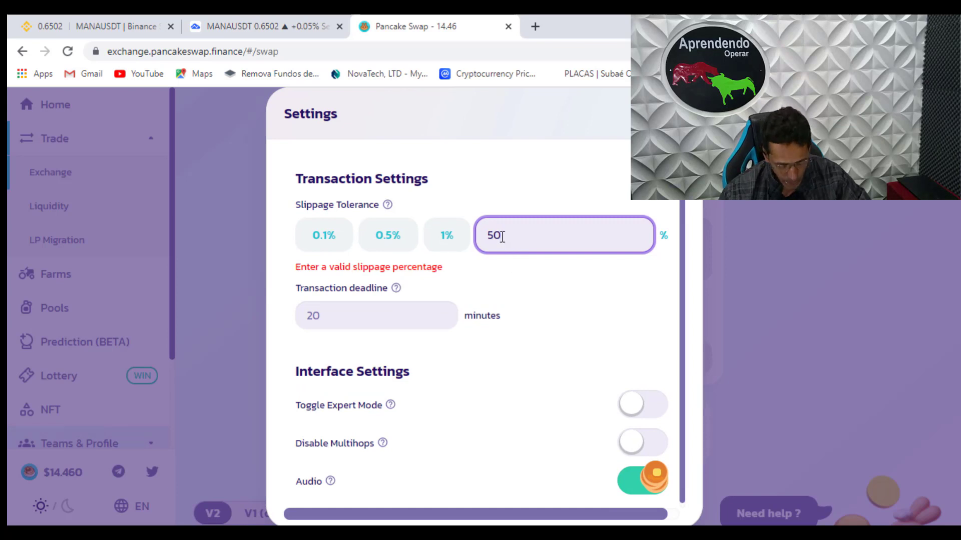
pyautogui.press('BackSpace')
pyautogui.press('BackSpace')
pyautogui.write('4')
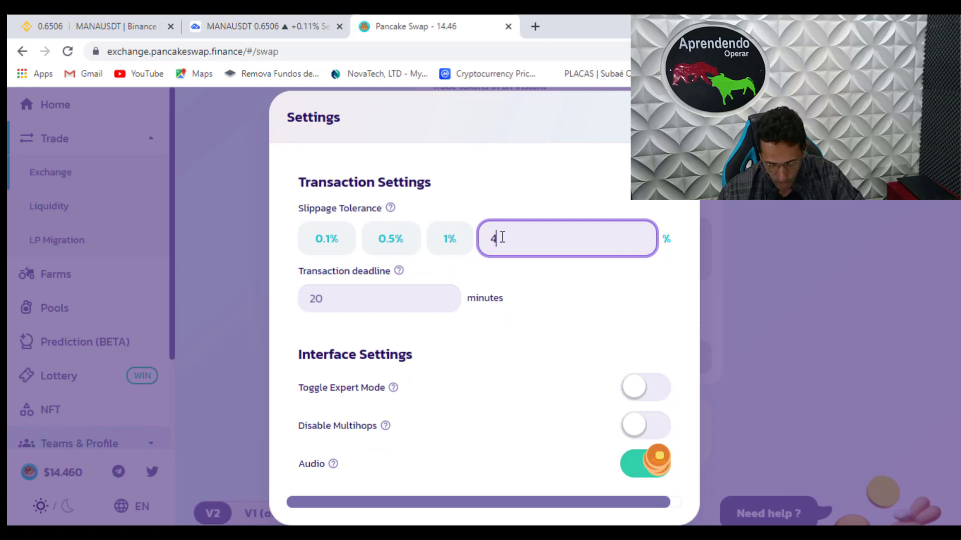
pyautogui.write('9')
pyautogui.click(553, 373)
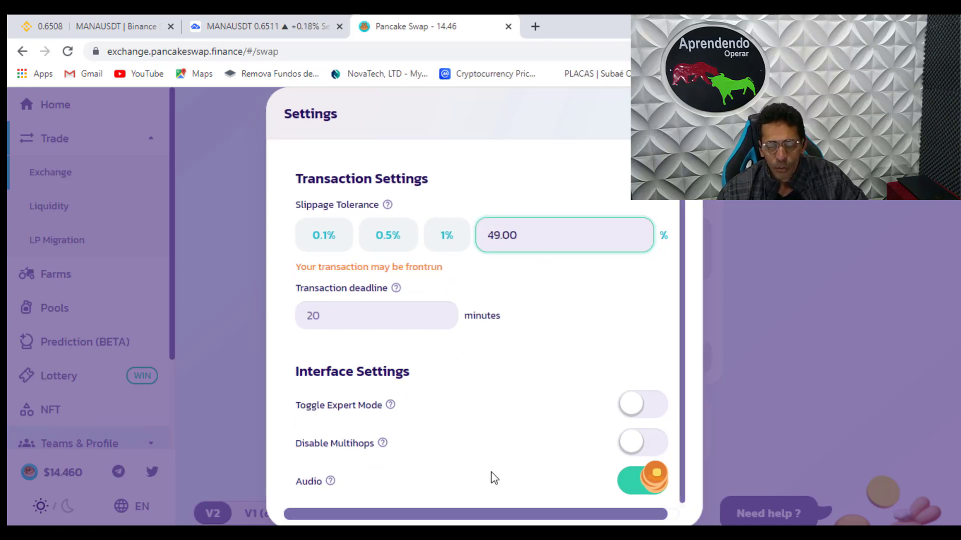
# Step: Re-enter 49% as the custom slippage tolerance and close the settings
pyautogui.moveTo(521, 234); pyautogui.dragTo(482, 234)
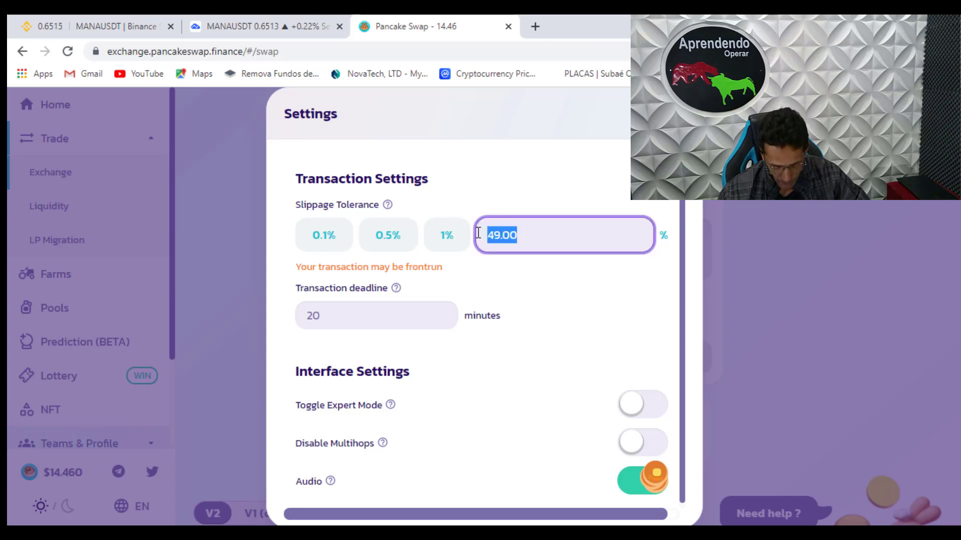
pyautogui.write('49')
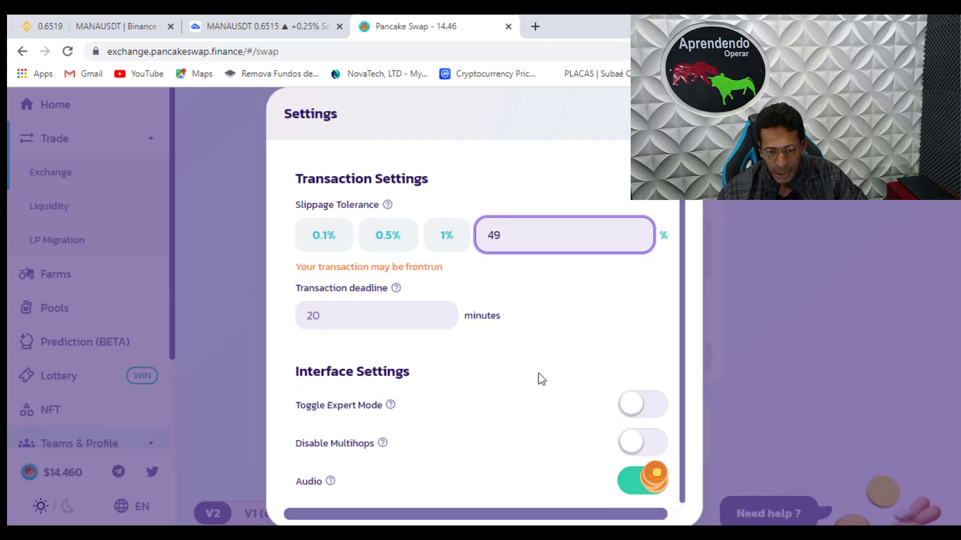
pyautogui.click(534, 360)
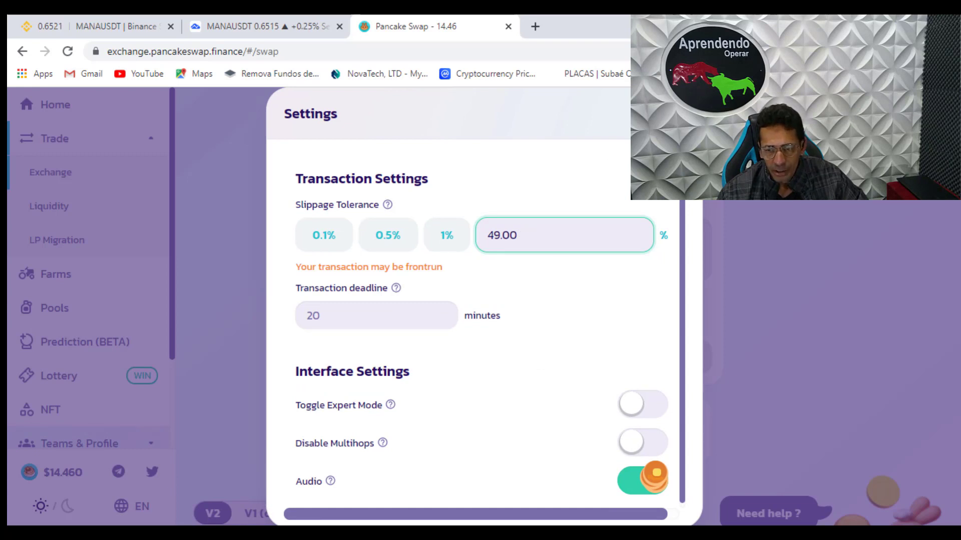
pyautogui.scroll(-1, 485, 431)
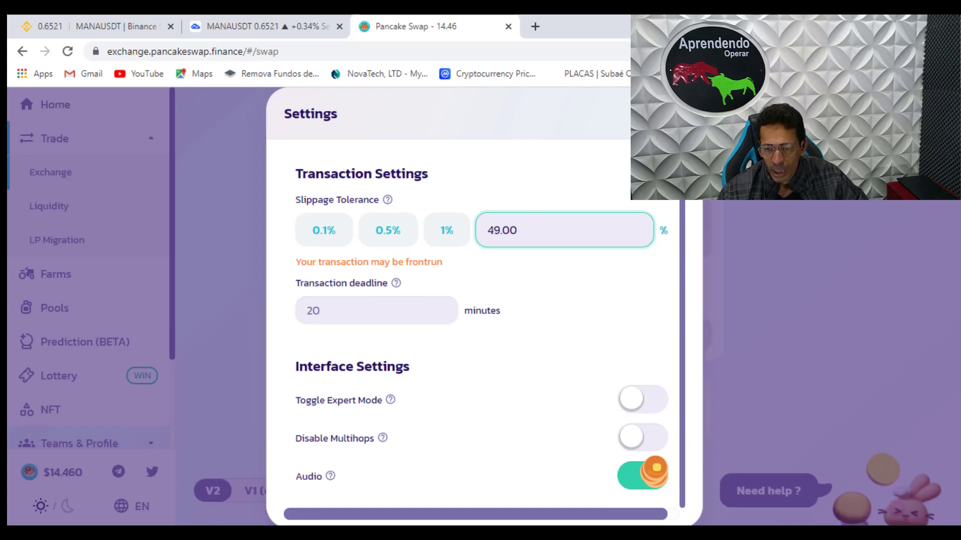
pyautogui.click(678, 113)
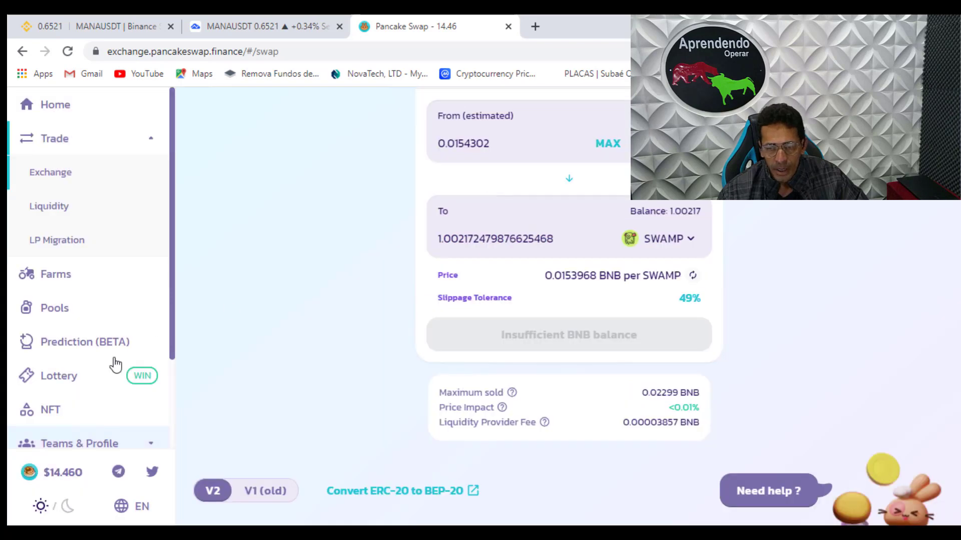
# Step: Reopen the exchange settings and set the custom slippage tolerance to 2%
pyautogui.scroll(1, 595, 325)
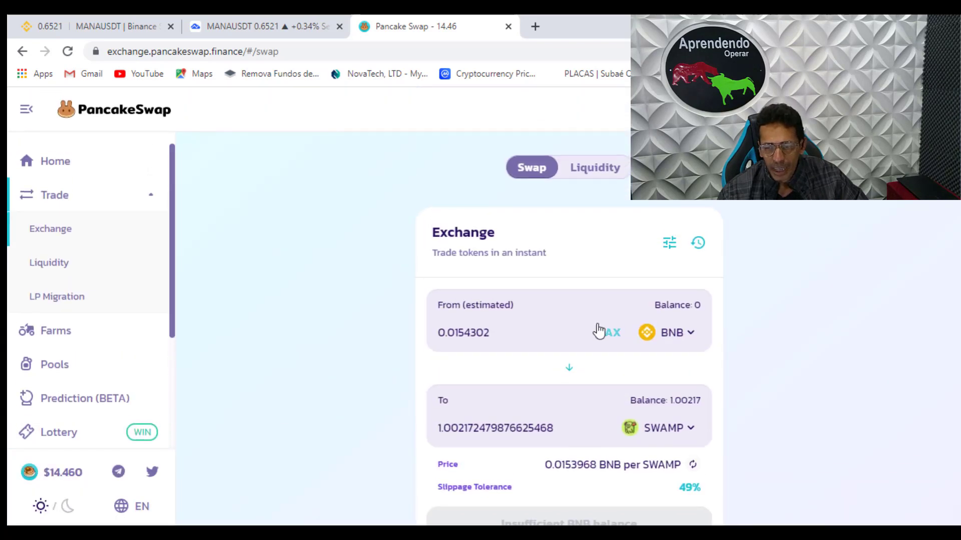
pyautogui.click(669, 242)
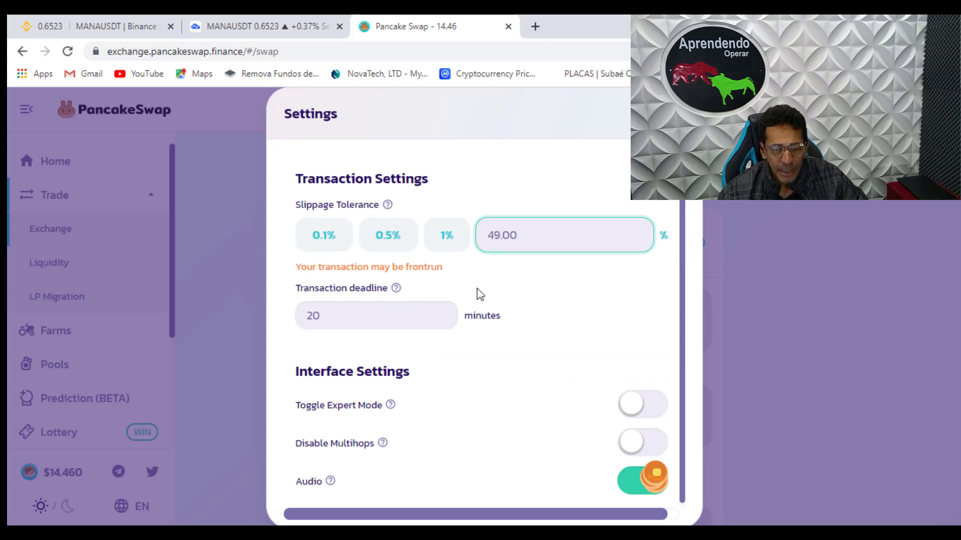
pyautogui.click(526, 234)
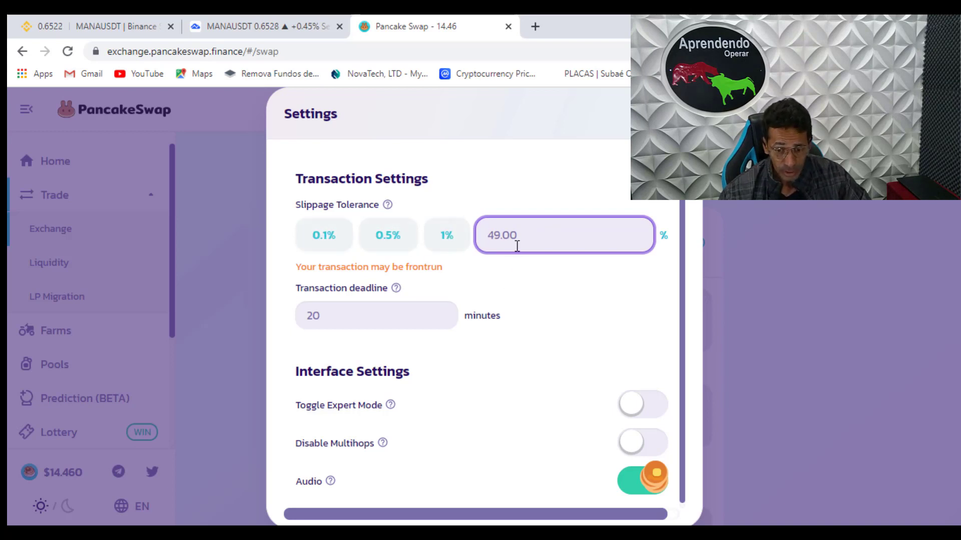
pyautogui.write('2')
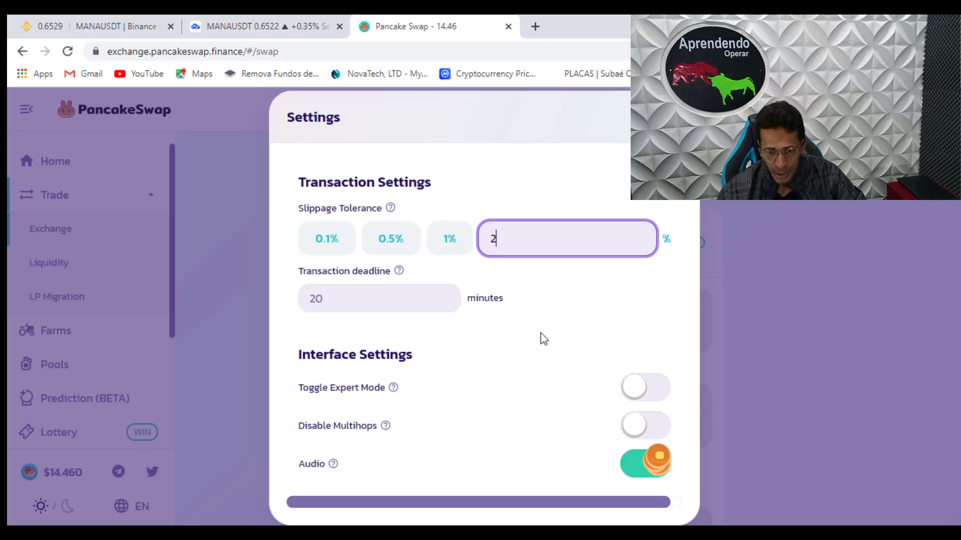
pyautogui.click(543, 339)
# Step: Replace the custom slippage tolerance with 30%, shorten it to 3%, and close the settings to check the swap details
pyautogui.click(515, 241)
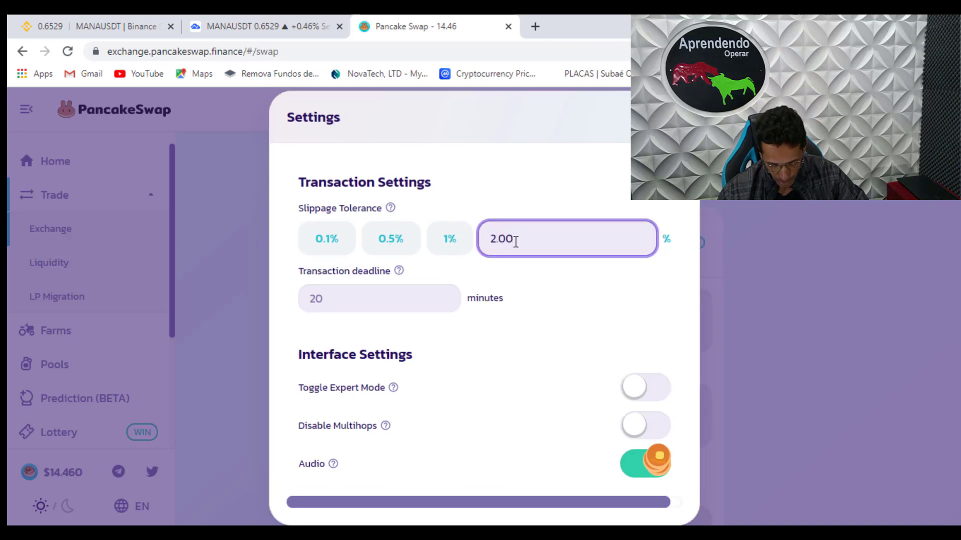
pyautogui.hotkey('ctrl', 'a')
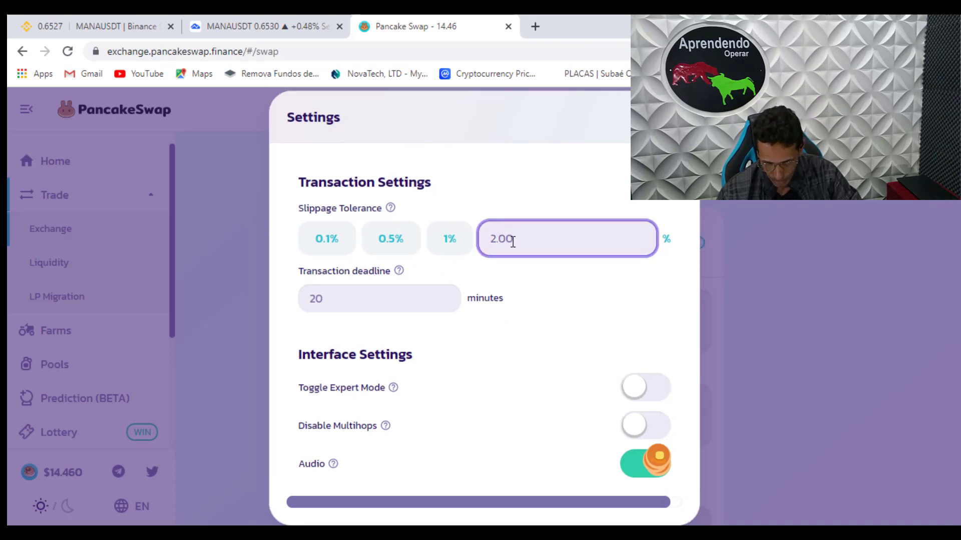
pyautogui.write('30')
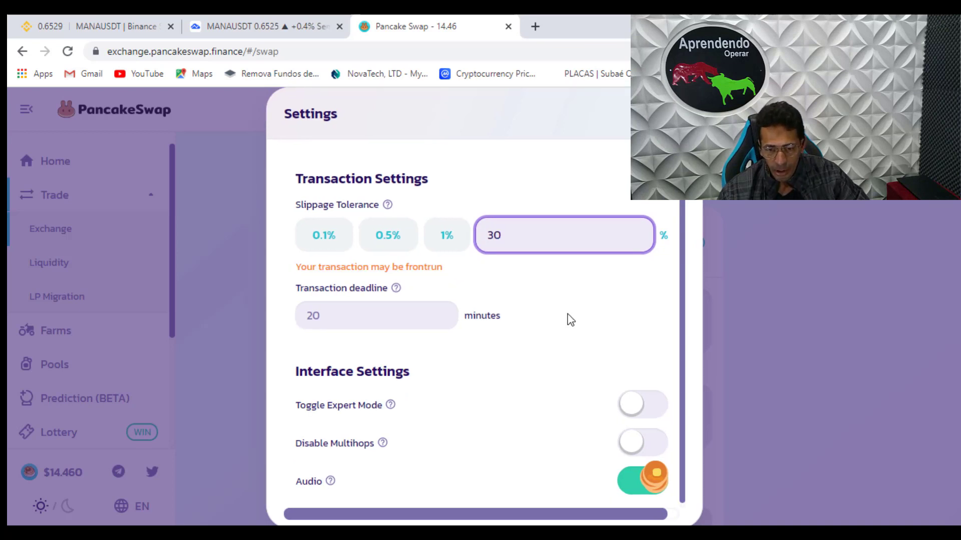
pyautogui.press('BackSpace')
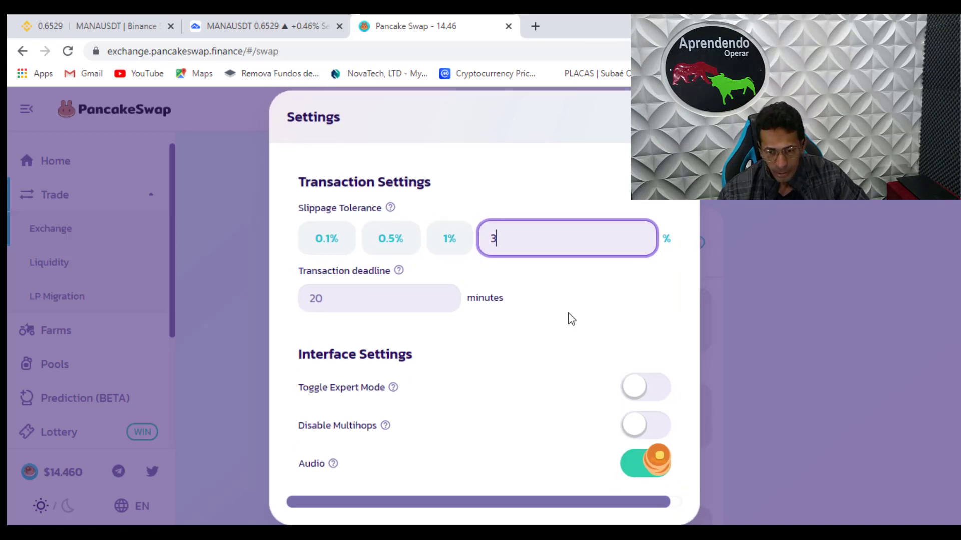
pyautogui.click(618, 315)
pyautogui.press('Escape')
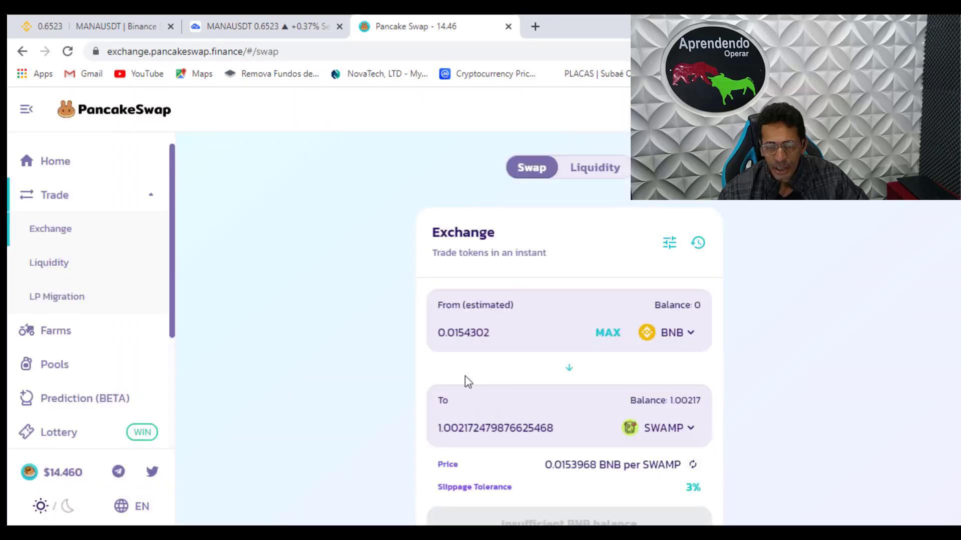
pyautogui.scroll(-2, 468, 382)
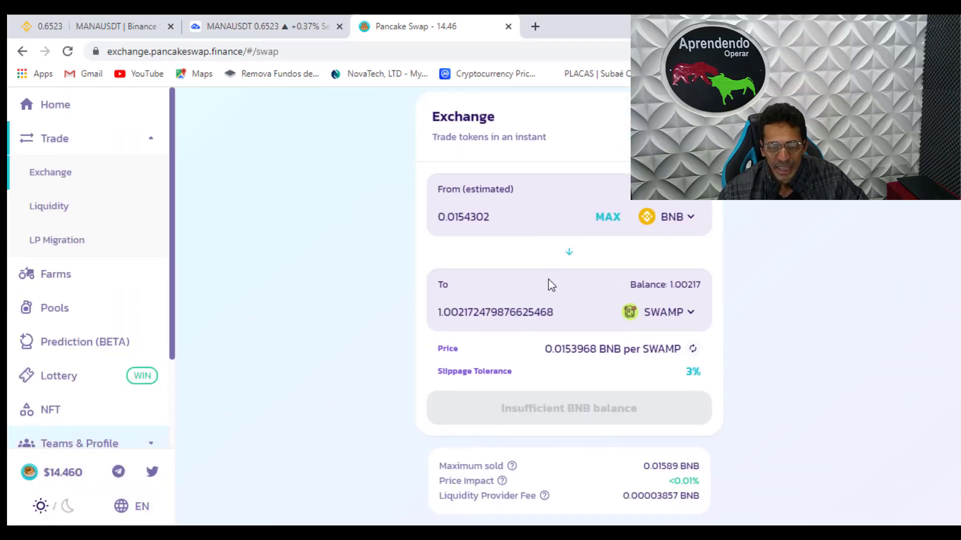
pyautogui.scroll(2, 549, 313)
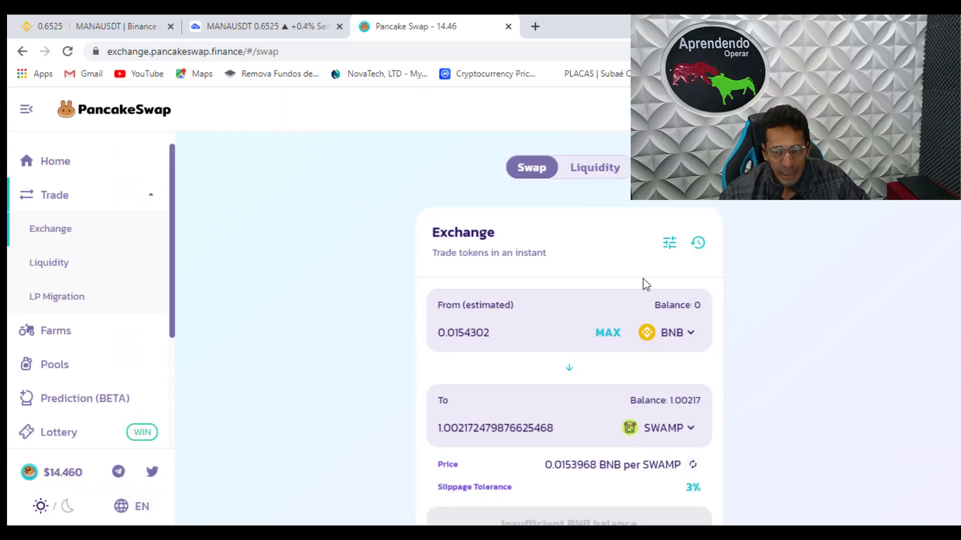
# Step: Set the custom slippage tolerance to 49% in the exchange settings and return to the swap form
pyautogui.click(669, 243)
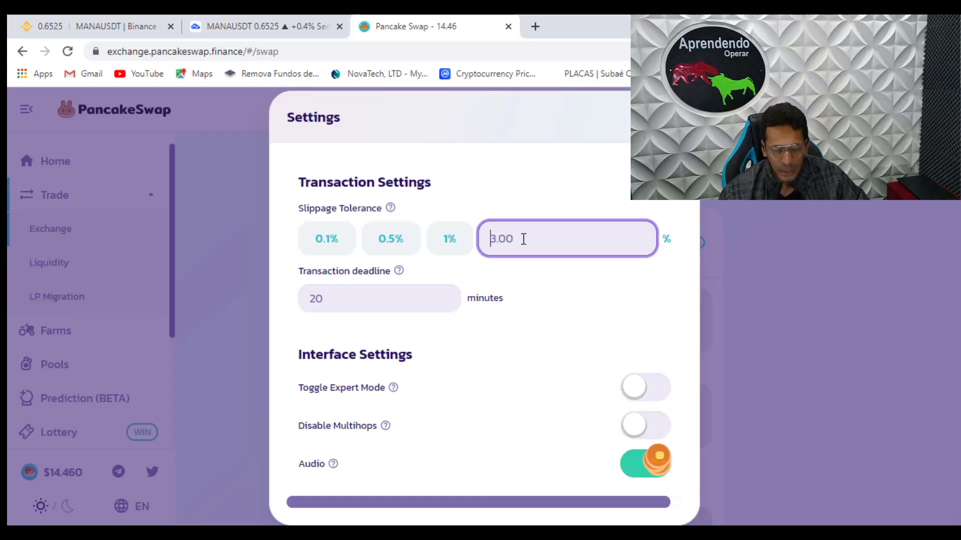
pyautogui.write('4')
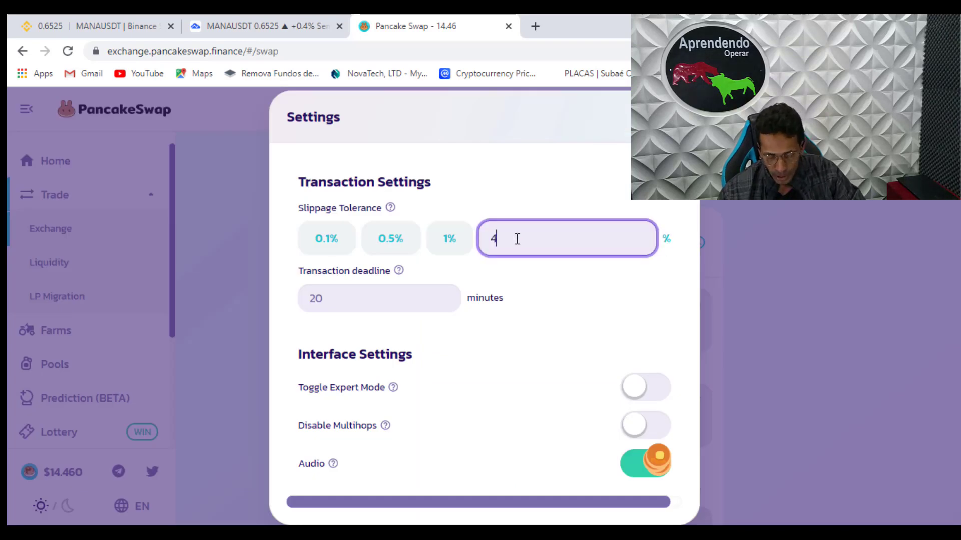
pyautogui.write('90')
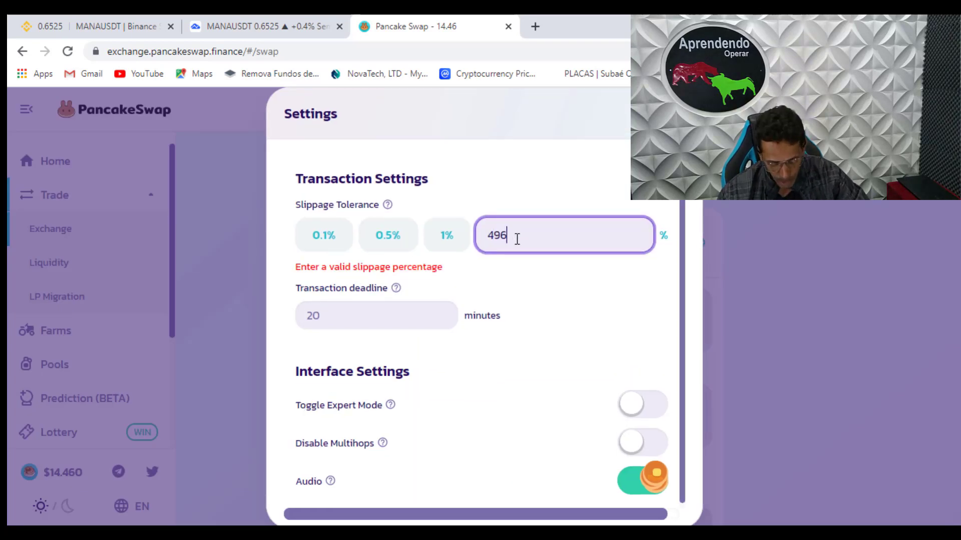
pyautogui.press('BackSpace')
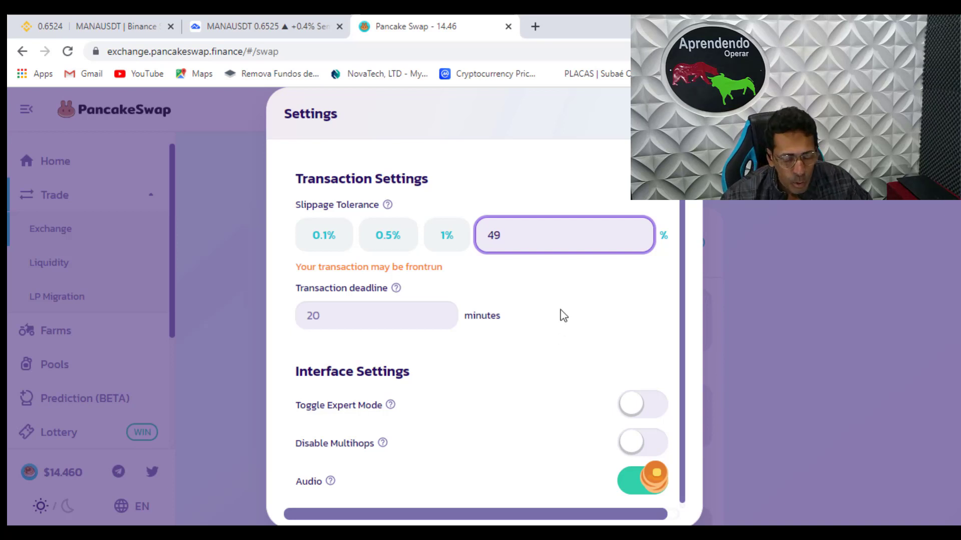
pyautogui.click(561, 315)
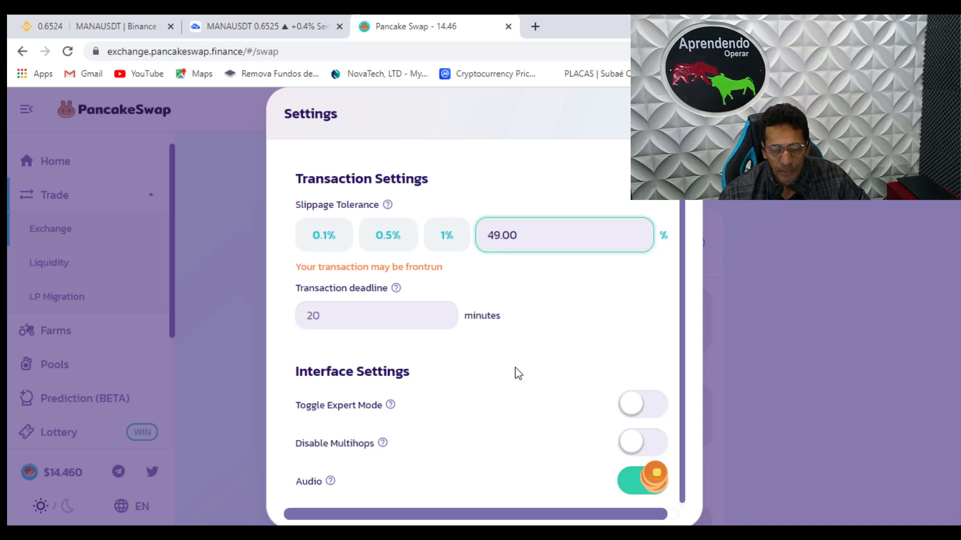
pyautogui.scroll(-1, 515, 374)
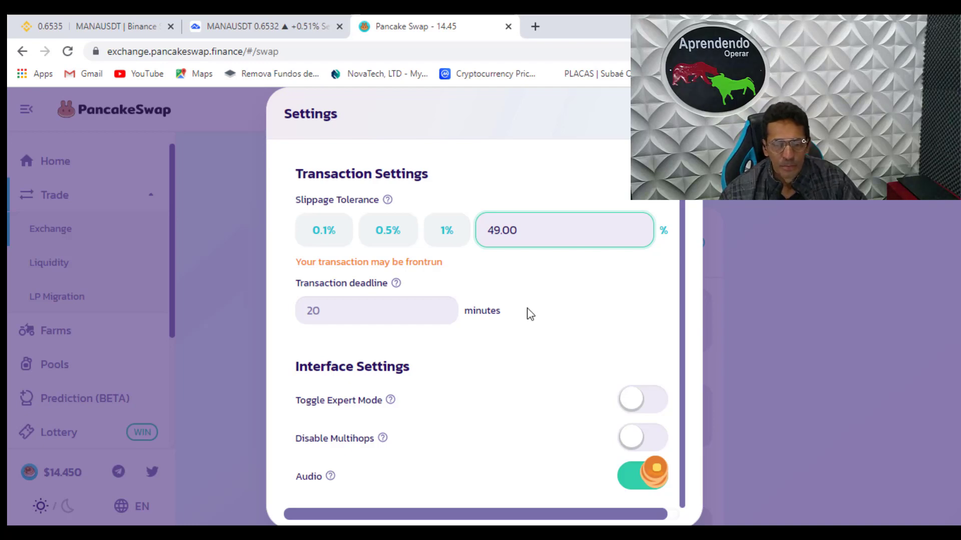
pyautogui.press('Escape')
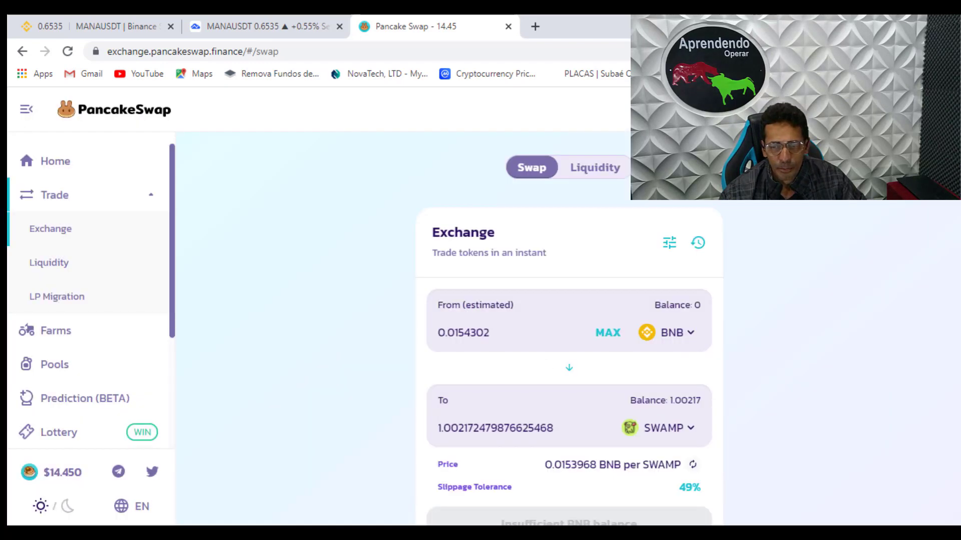
pyautogui.scroll(-4, 497, 376)
pyautogui.scroll(4, 515, 401)
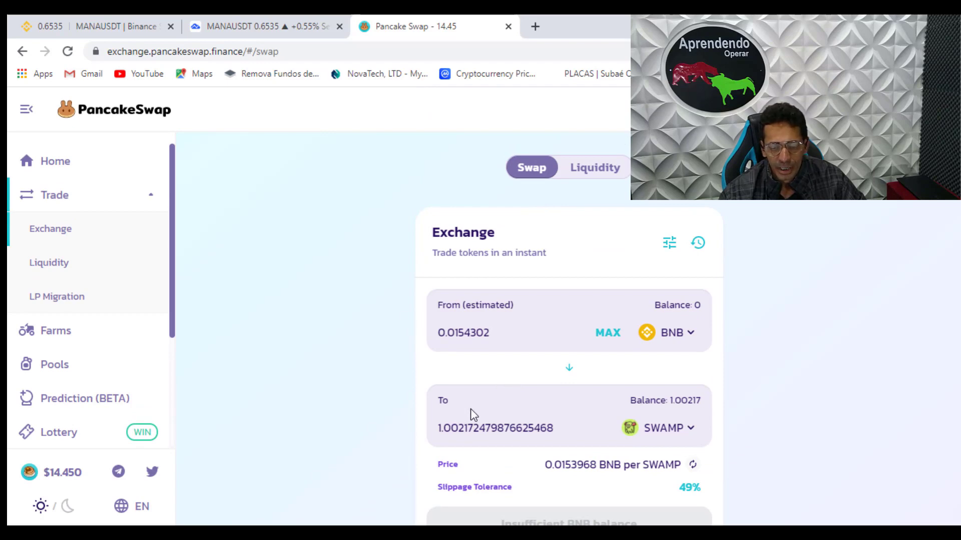
pyautogui.scroll(-4, 472, 404)
pyautogui.scroll(4, 506, 292)
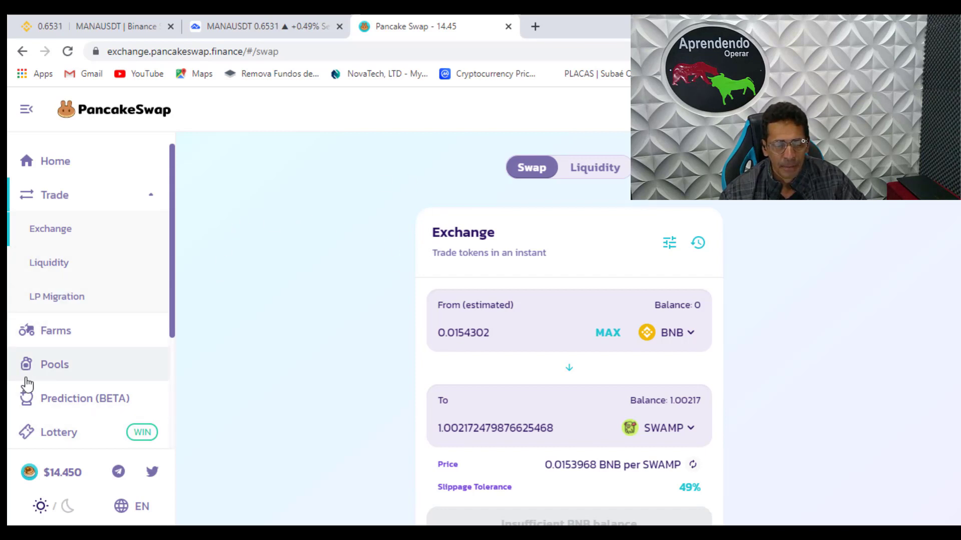
# Step: Open the NFT collectibles page and look through the listed collectibles
pyautogui.scroll(-3, 26, 388)
pyautogui.scroll(-4, 85, 353)
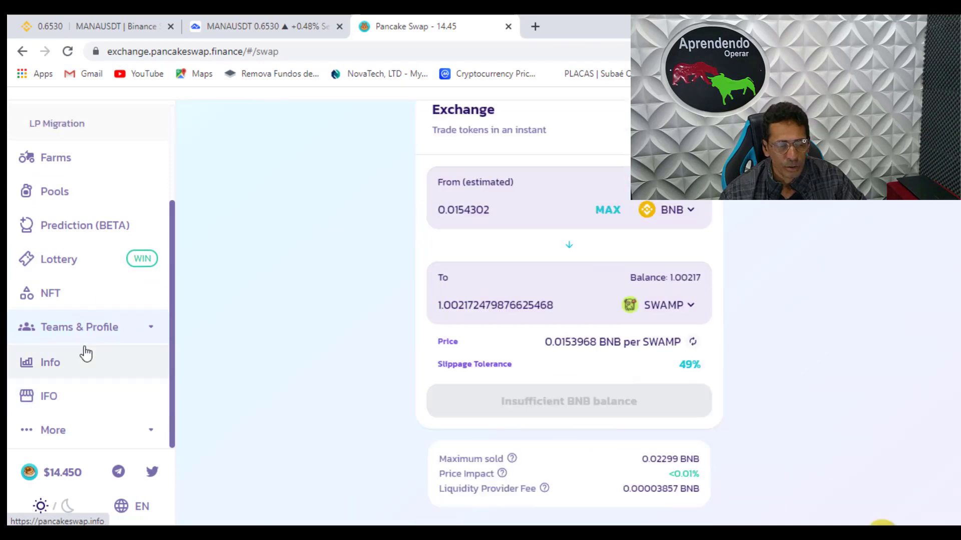
pyautogui.scroll(-2, 82, 386)
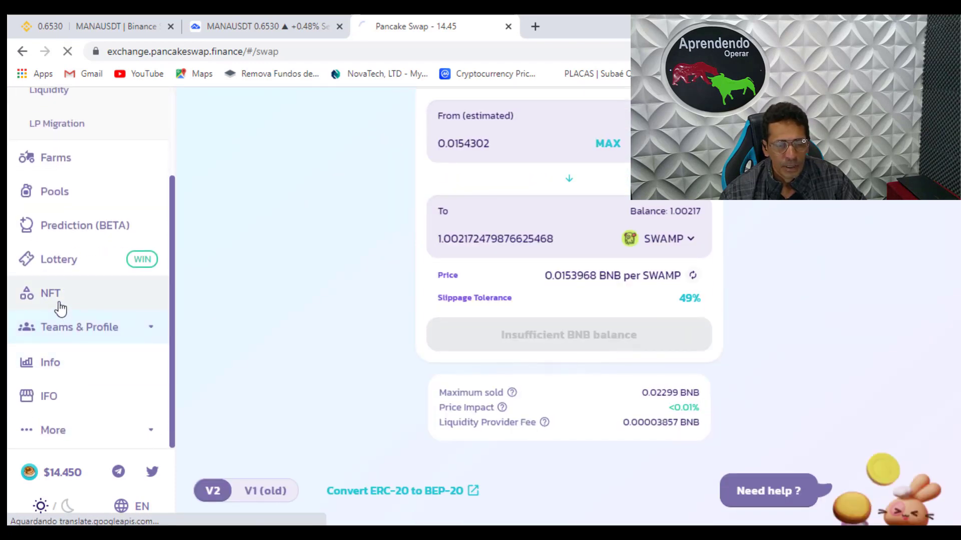
pyautogui.click(58, 302)
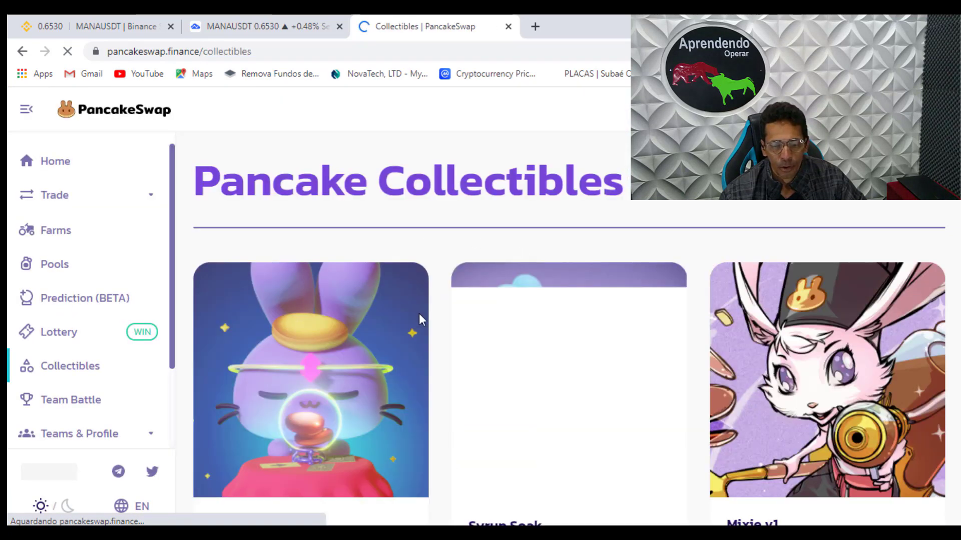
pyautogui.scroll(-9, 494, 329)
pyautogui.scroll(-5, 513, 322)
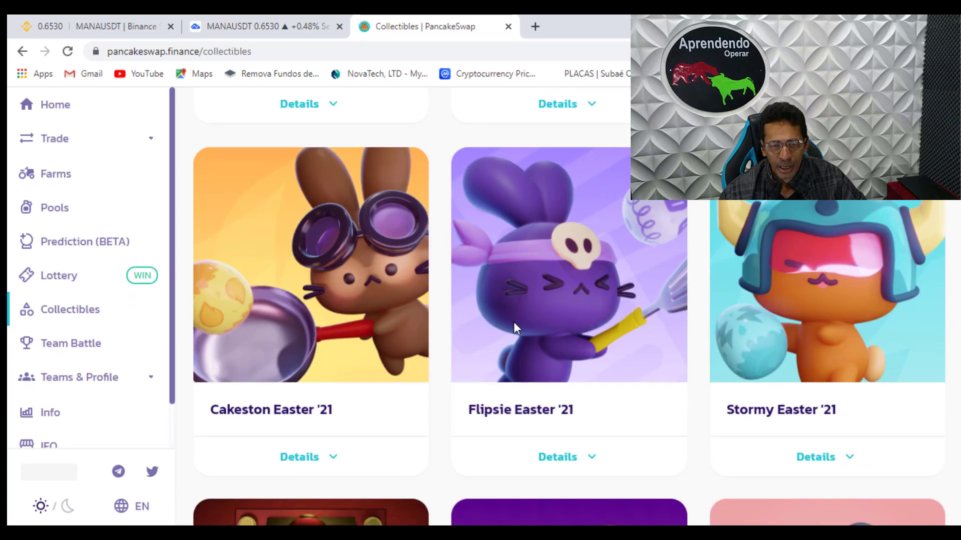
pyautogui.scroll(11, 513, 322)
pyautogui.scroll(3, 514, 322)
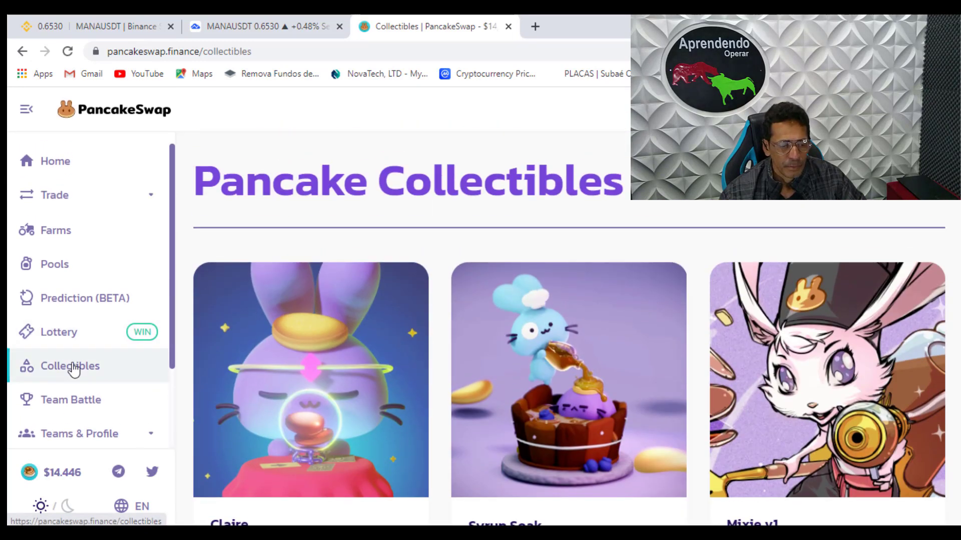
# Step: Visit the Pools and Farms pages, and look over the Home page down to the Cake Stats
pyautogui.click(61, 265)
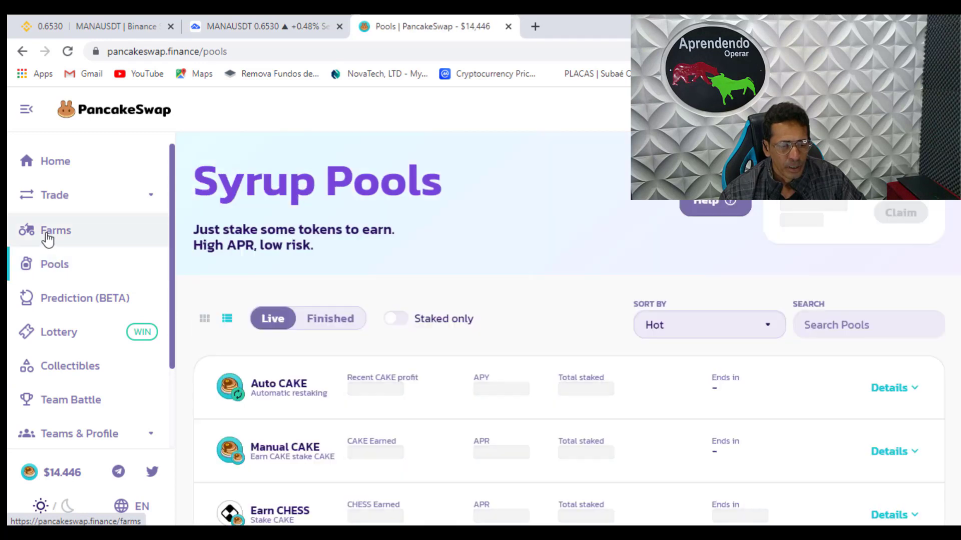
pyautogui.click(48, 240)
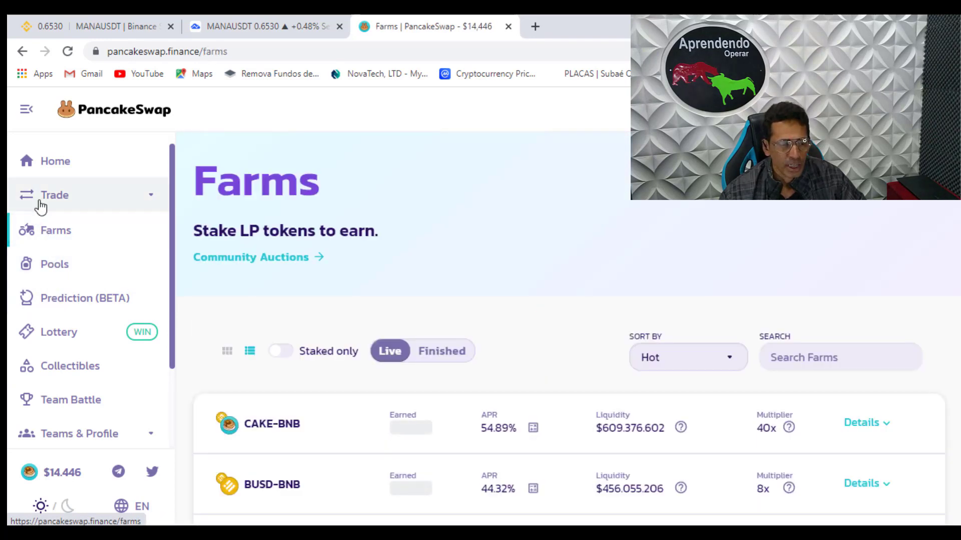
pyautogui.click(63, 161)
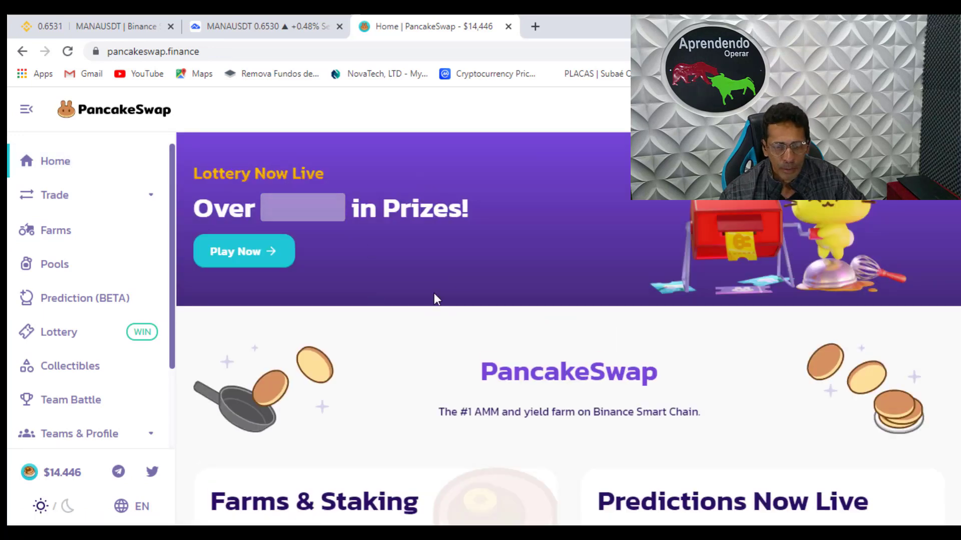
pyautogui.scroll(-8, 416, 281)
pyautogui.scroll(-5, 418, 284)
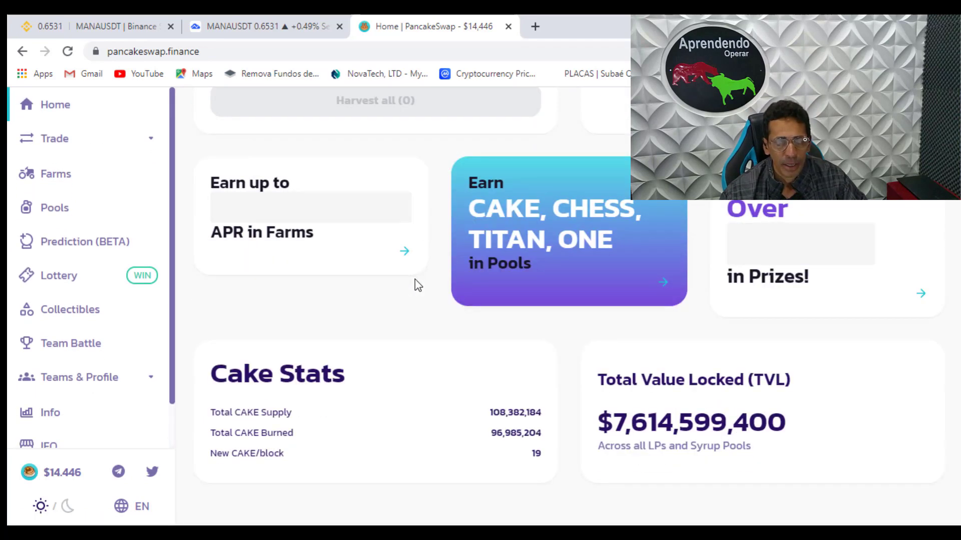
pyautogui.scroll(12, 415, 324)
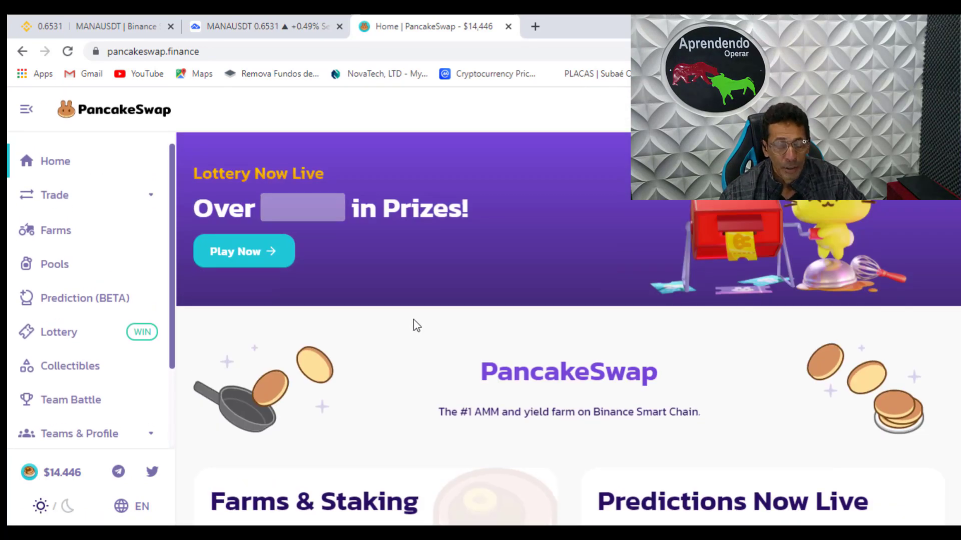